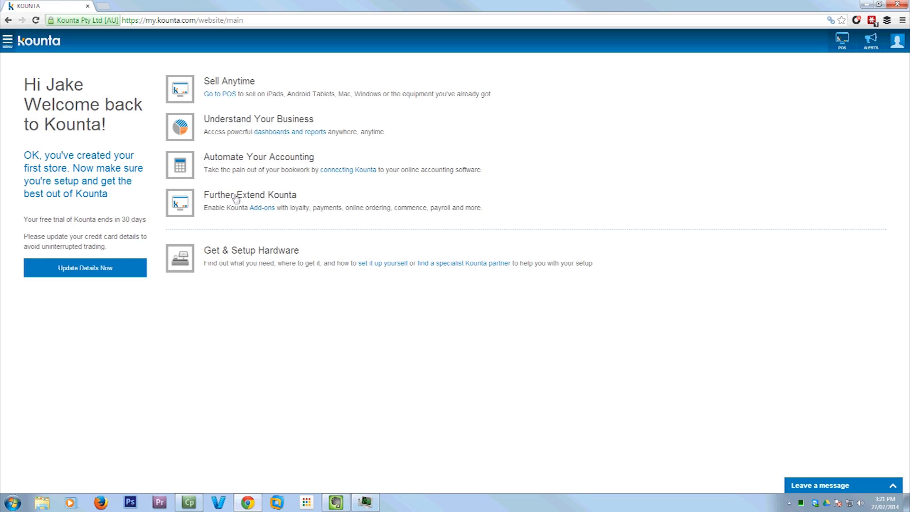
# Step: Go to Products > Categories and add a test category named 'type catagory here'
pyautogui.click(11, 41)
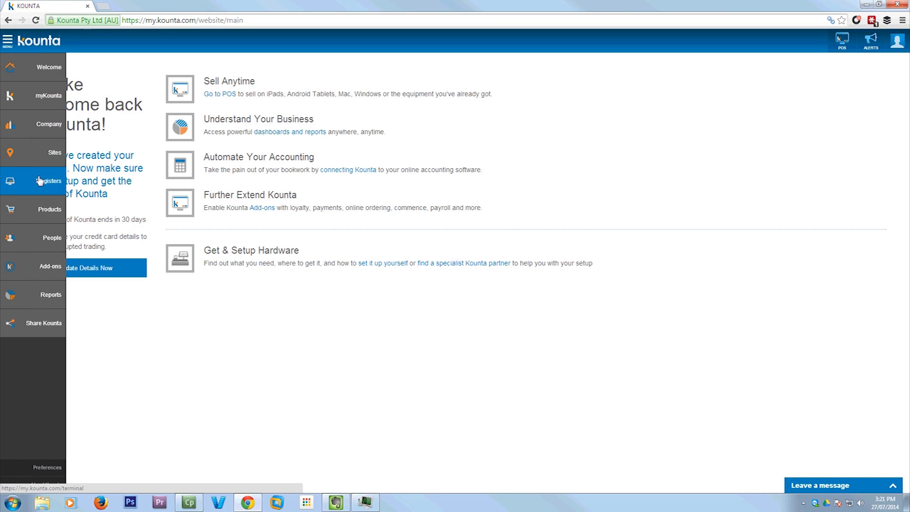
pyautogui.click(39, 211)
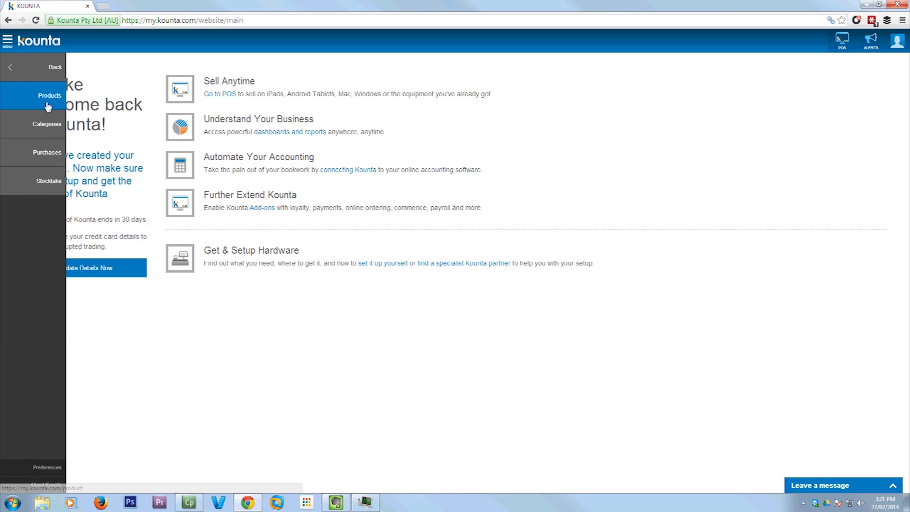
pyautogui.click(46, 122)
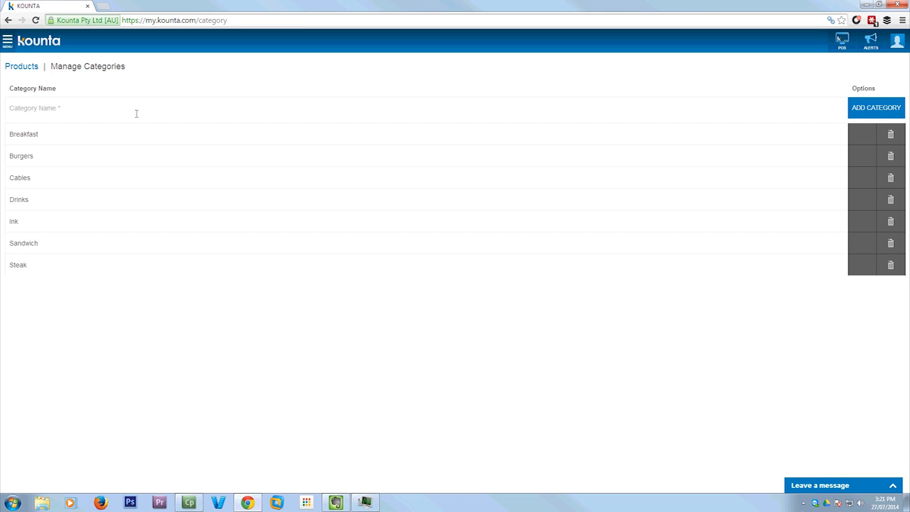
pyautogui.write('type catagory here')
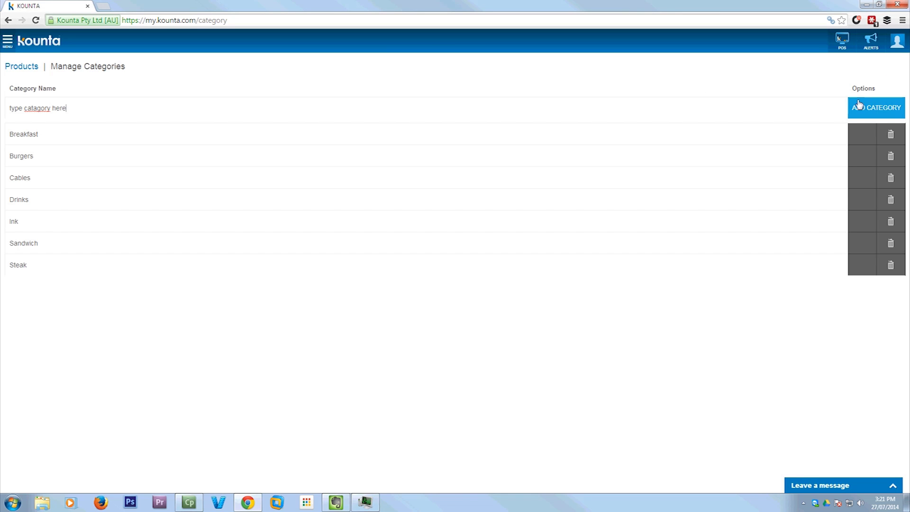
pyautogui.click(876, 107)
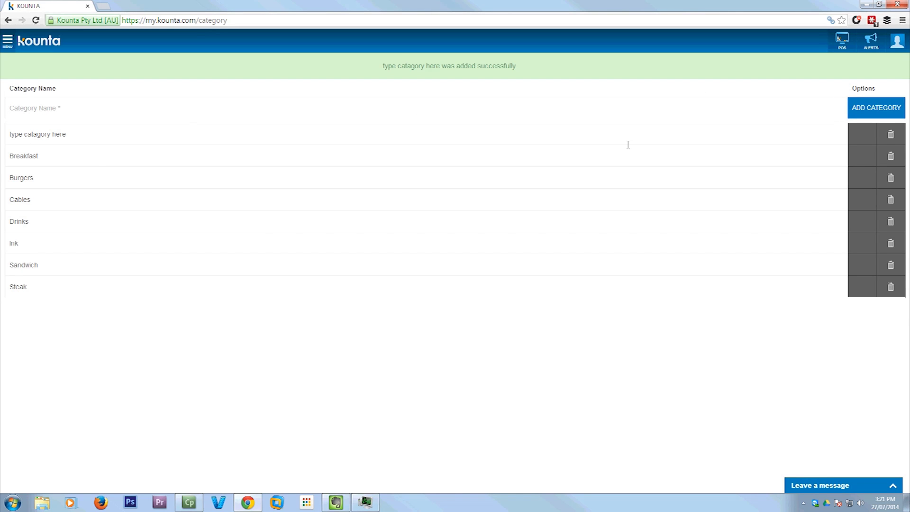
# Step: Delete the test category and reload the Categories page
pyautogui.click(902, 137)
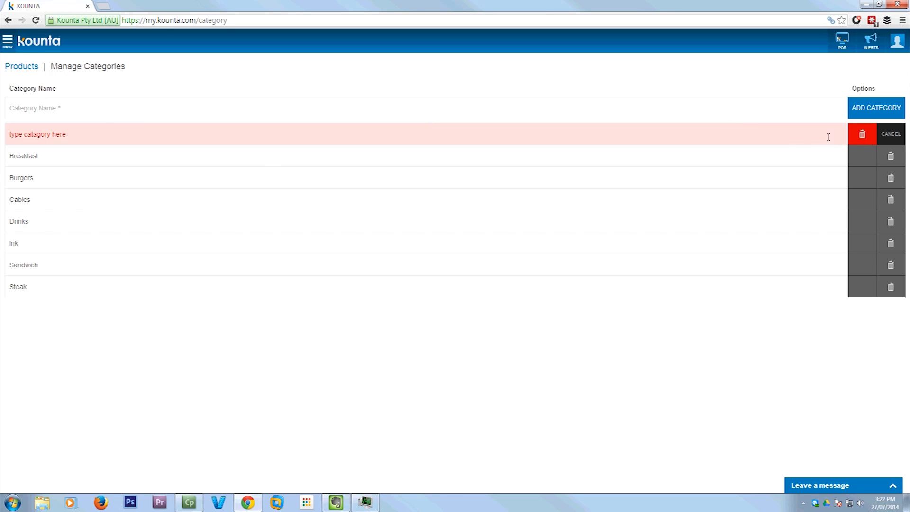
pyautogui.click(867, 142)
pyautogui.click(7, 44)
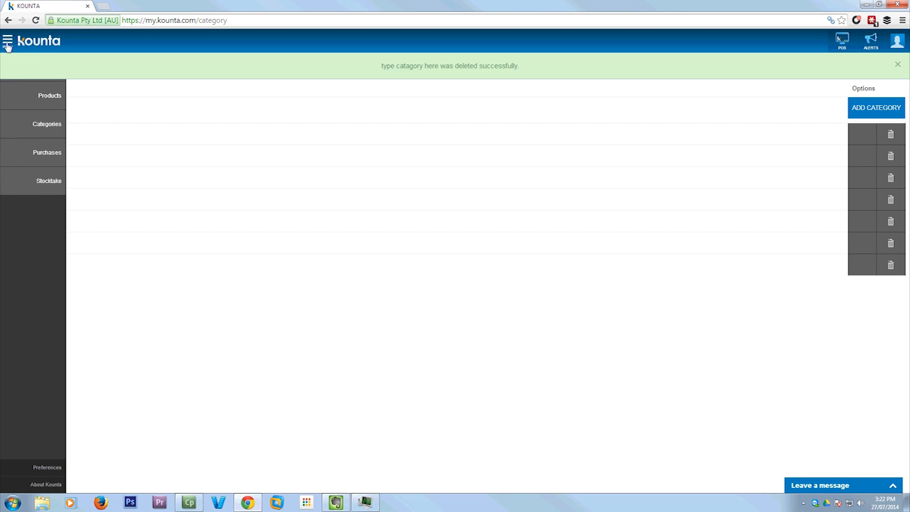
pyautogui.click(40, 122)
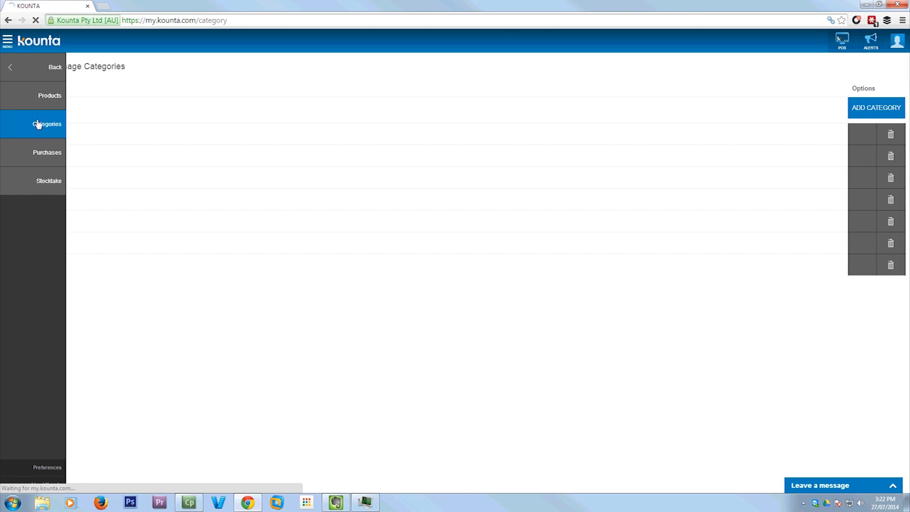
# Step: Create product 'Milkshake - Chocolate' in Drinks, priced 5 with GST tax
pyautogui.click(24, 96)
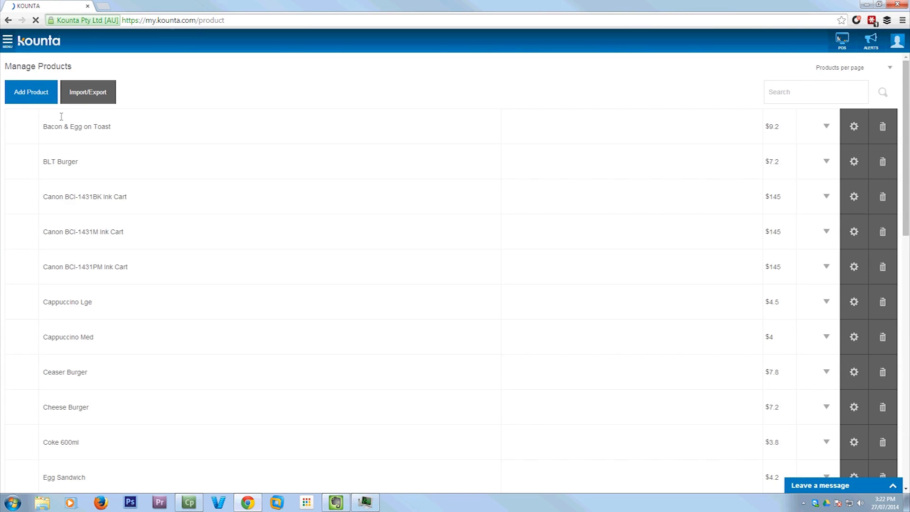
pyautogui.click(51, 98)
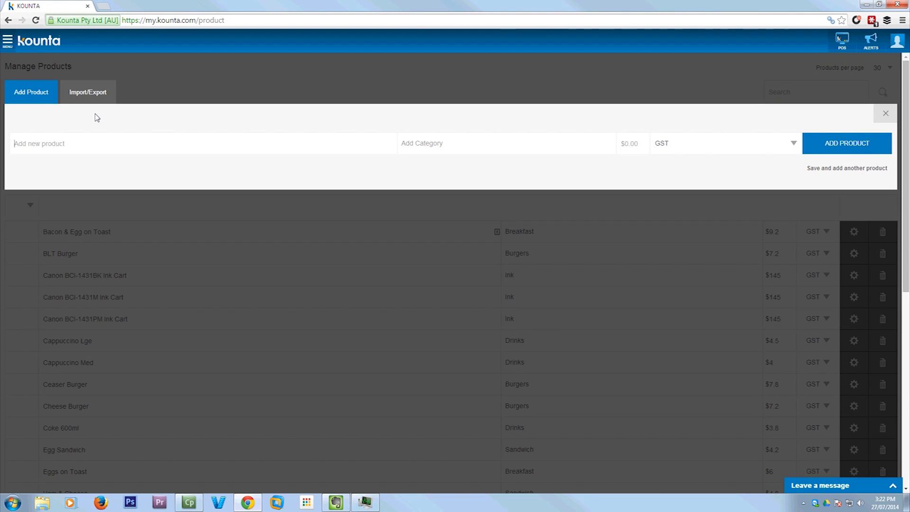
pyautogui.write('Milkshake - Chocolate')
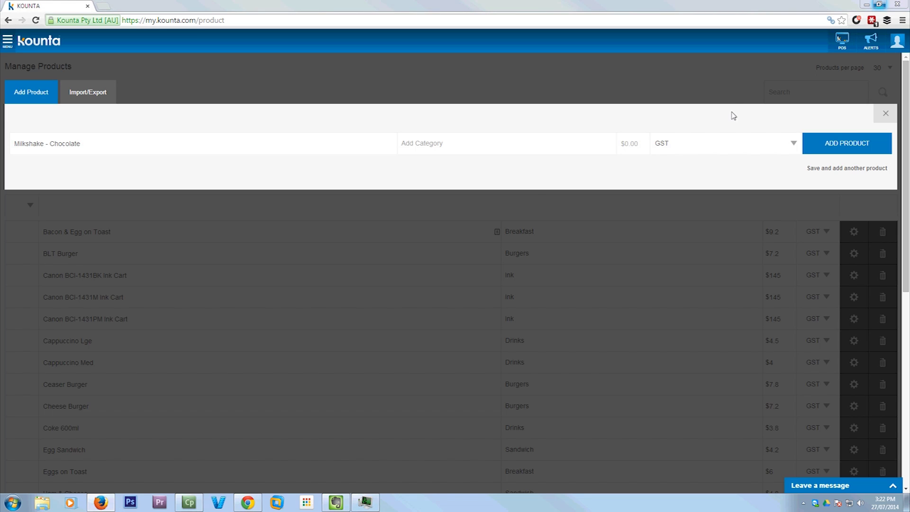
pyautogui.click(506, 145)
pyautogui.click(408, 269)
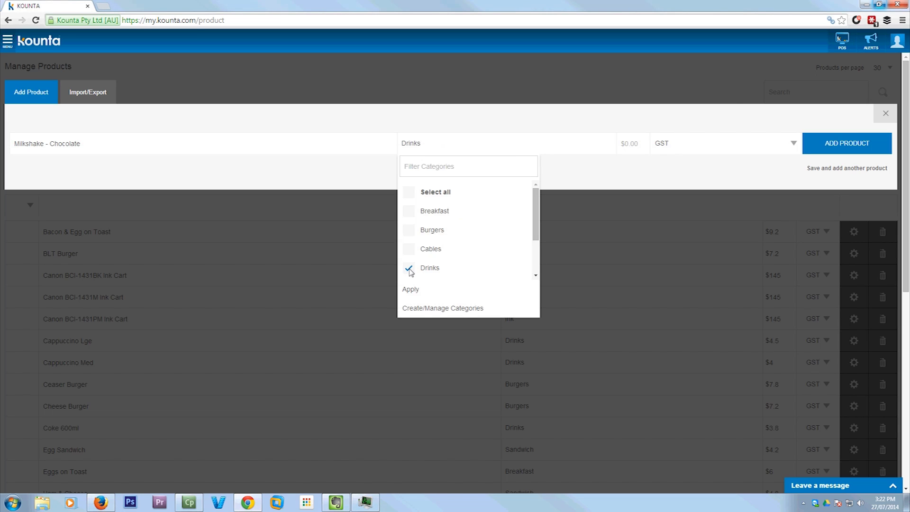
pyautogui.click(638, 140)
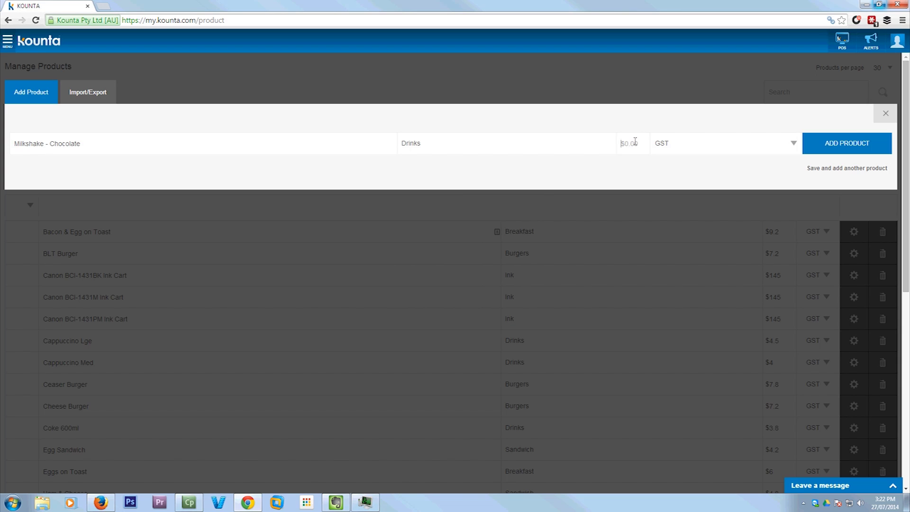
pyautogui.click(706, 149)
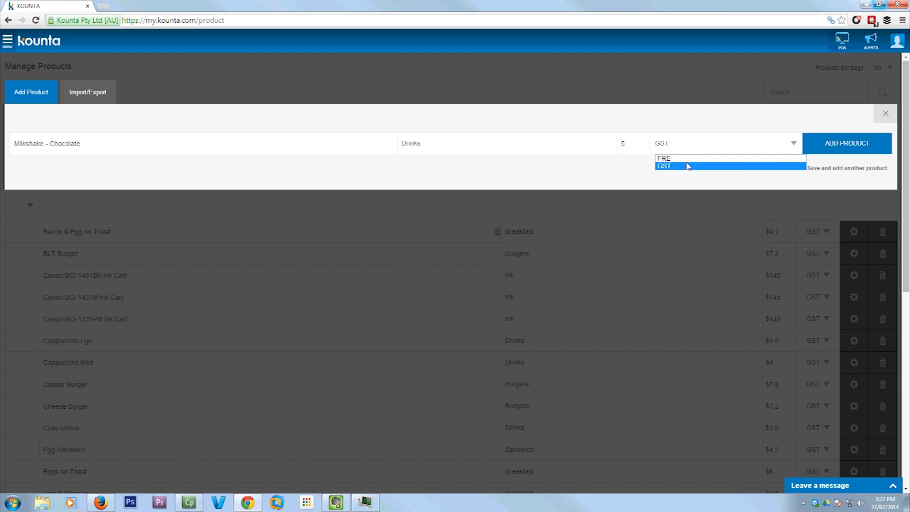
pyautogui.click(855, 151)
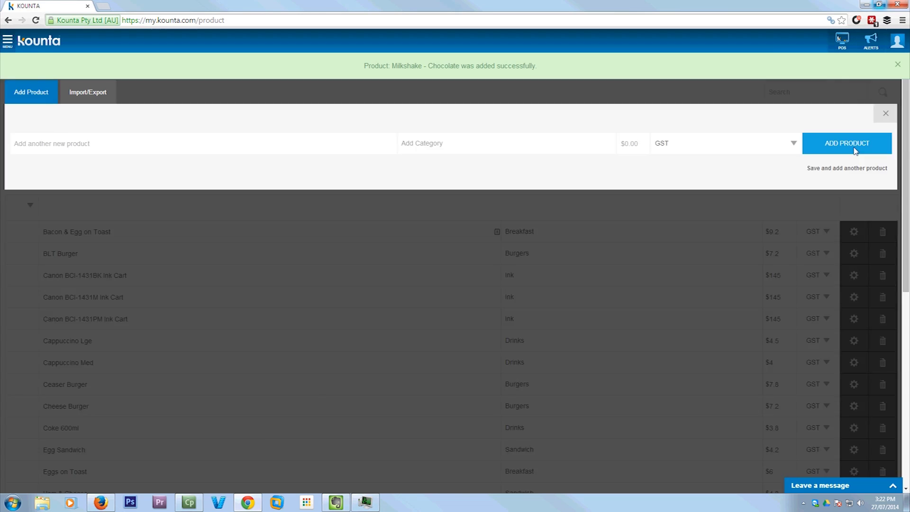
pyautogui.scroll(-5, 197, 329)
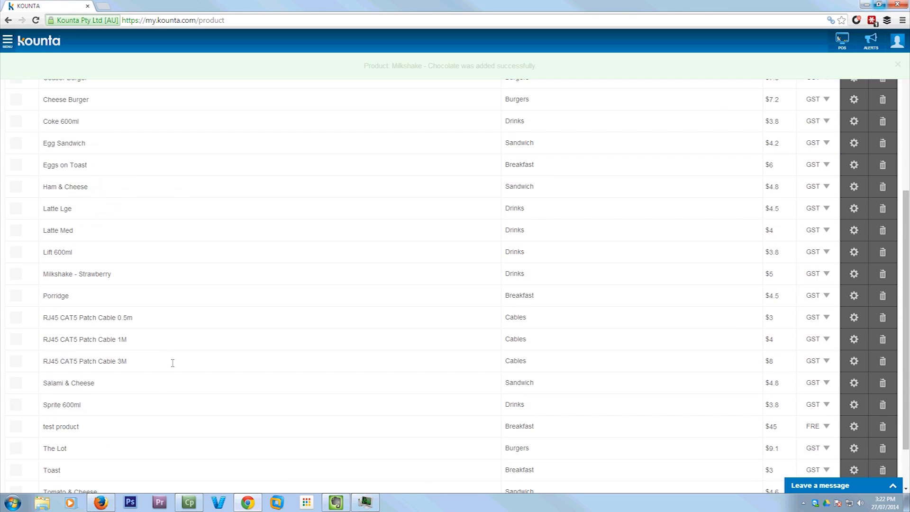
# Step: Open Milkshake - Chocolate, check its Inventory tab, then return to Product Info
pyautogui.scroll(5, 160, 386)
pyautogui.scroll(-6, 88, 280)
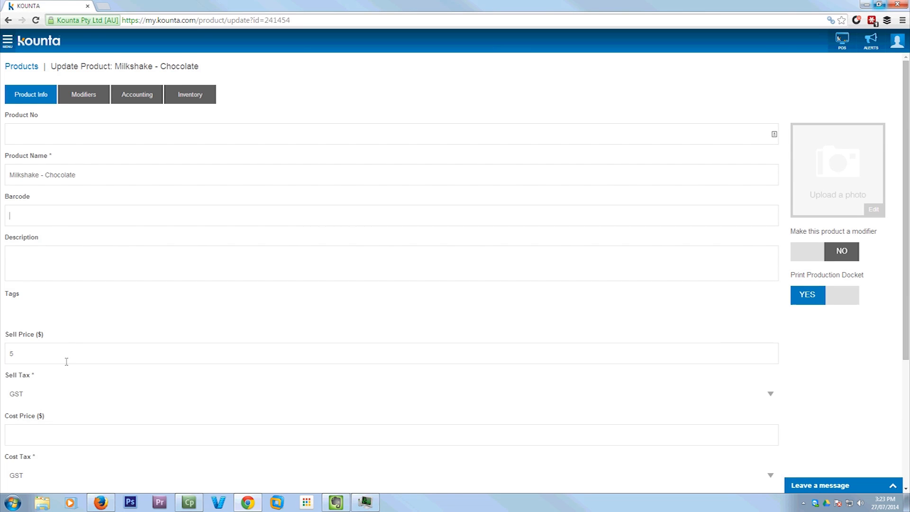
pyautogui.scroll(-2, 67, 361)
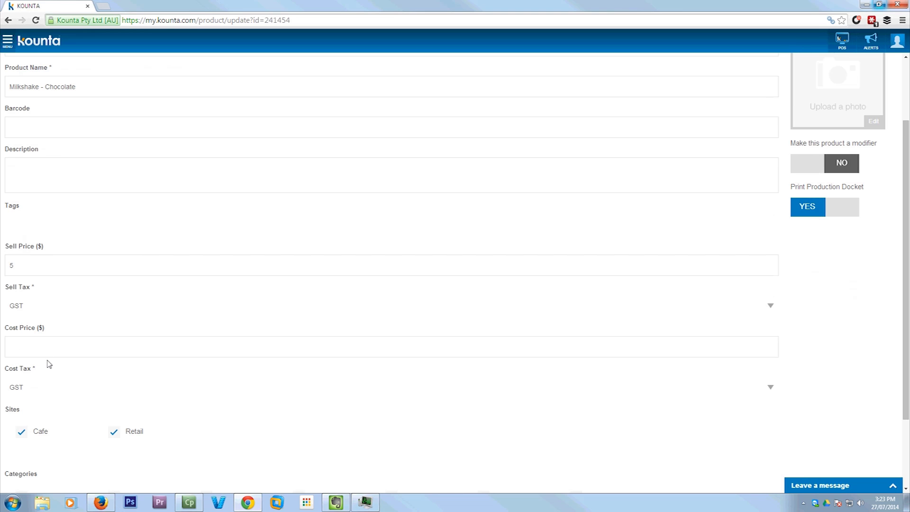
pyautogui.scroll(-2, 49, 364)
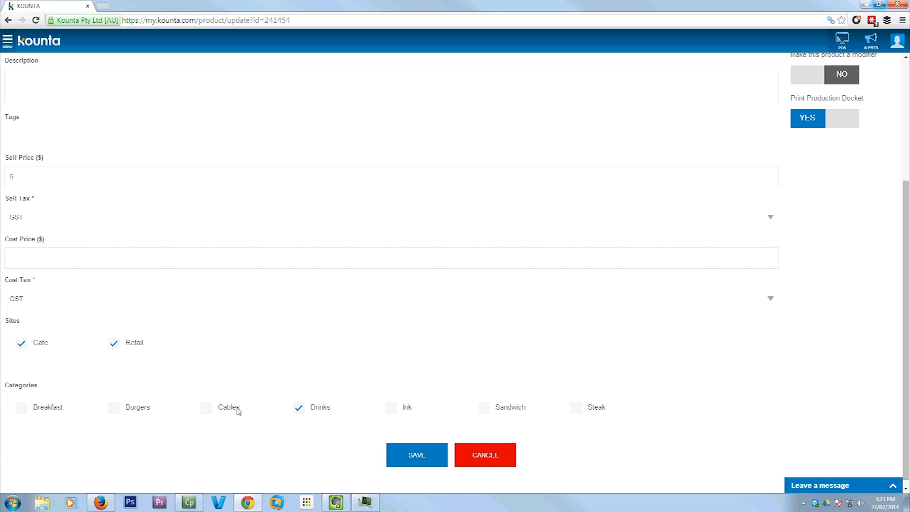
pyautogui.scroll(4, 237, 411)
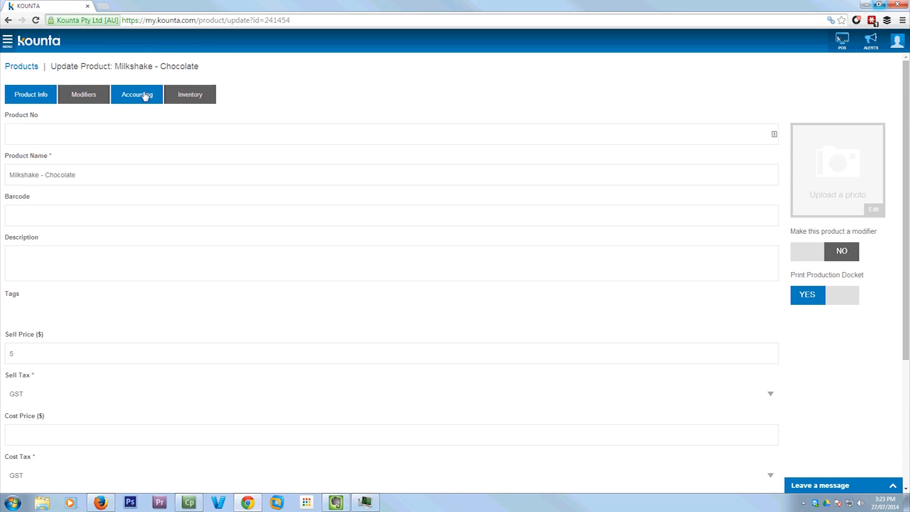
pyautogui.click(187, 95)
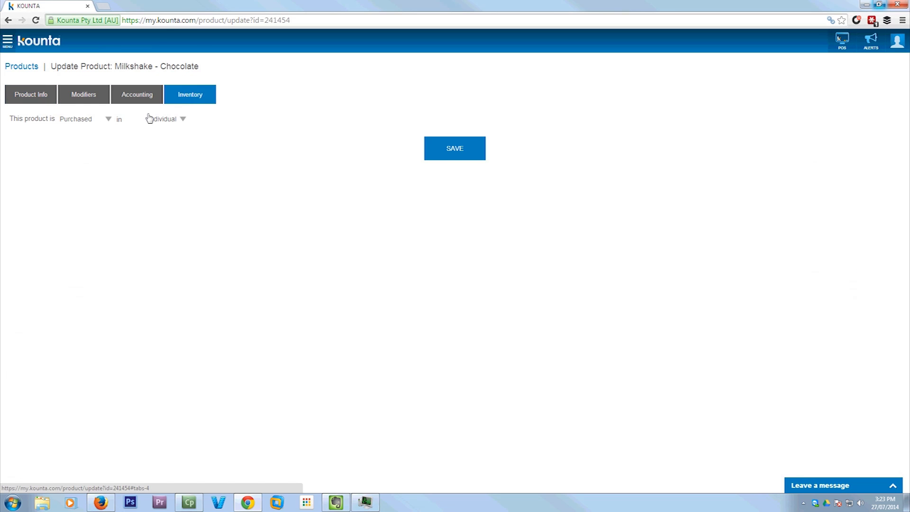
pyautogui.click(31, 95)
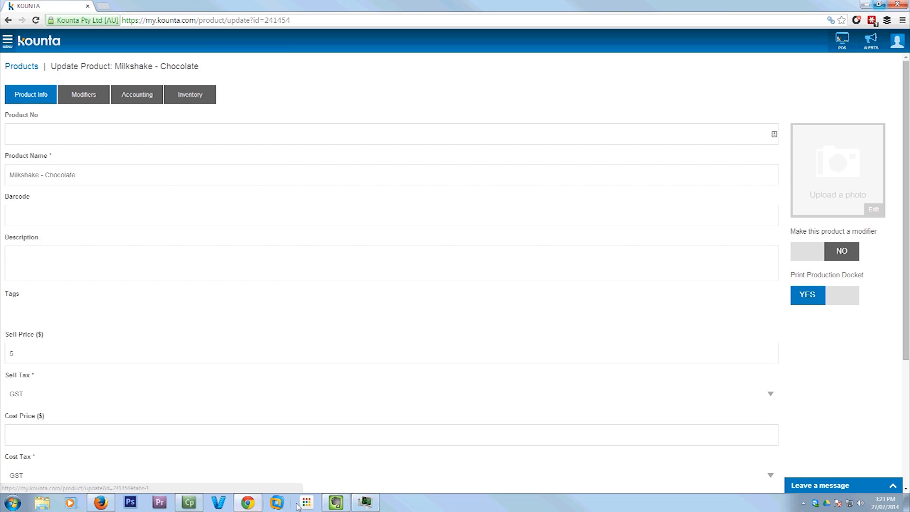
pyautogui.click(340, 498)
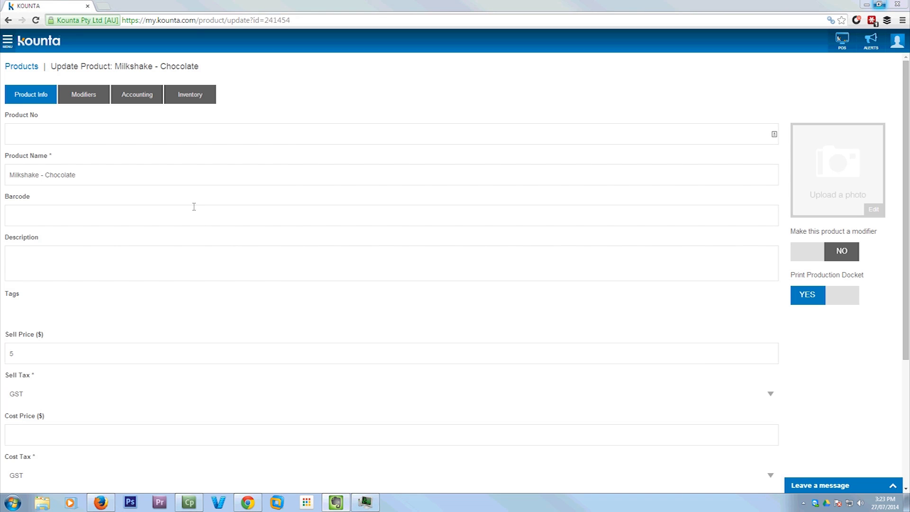
pyautogui.click(7, 42)
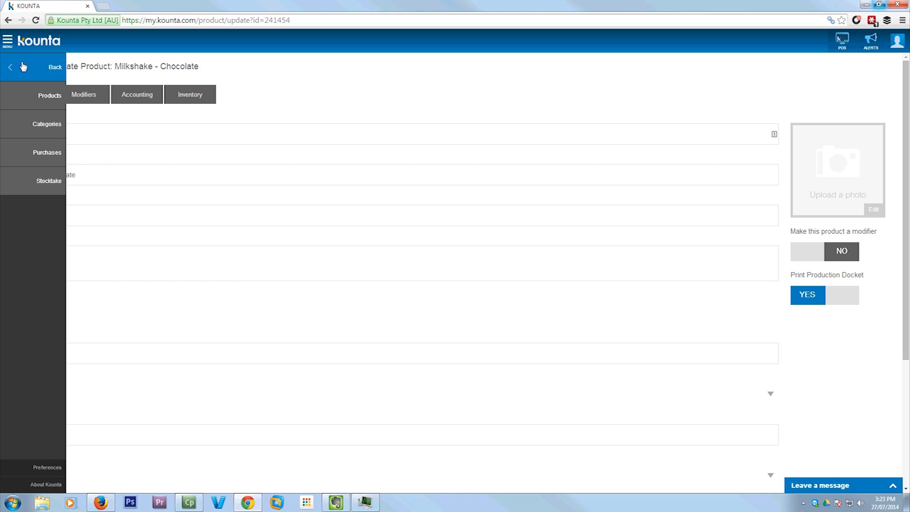
# Step: Switch to the POS register and start a shift by signing in a staff user with their PIN
pyautogui.click(838, 47)
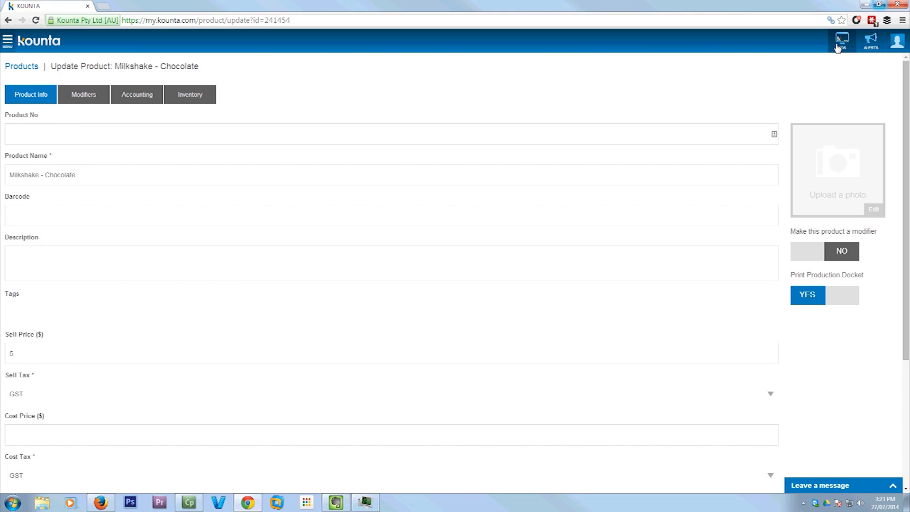
pyautogui.click(838, 47)
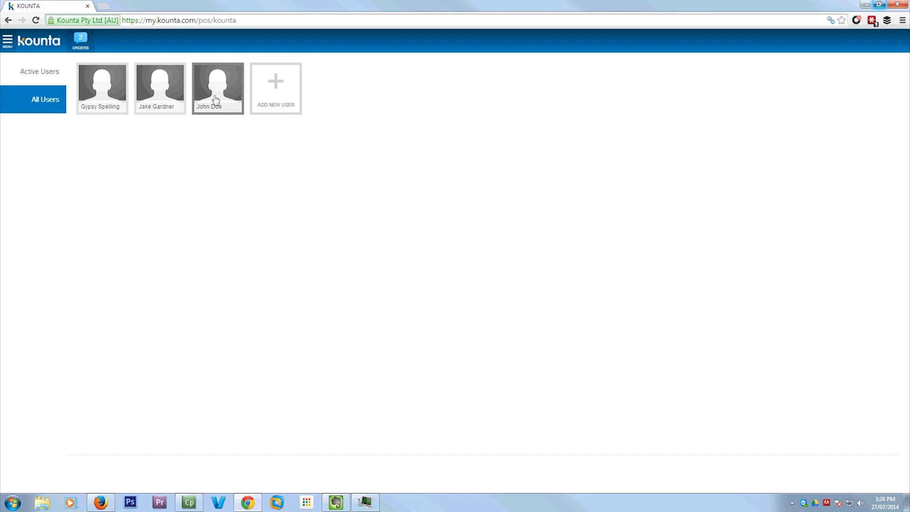
pyautogui.click(163, 97)
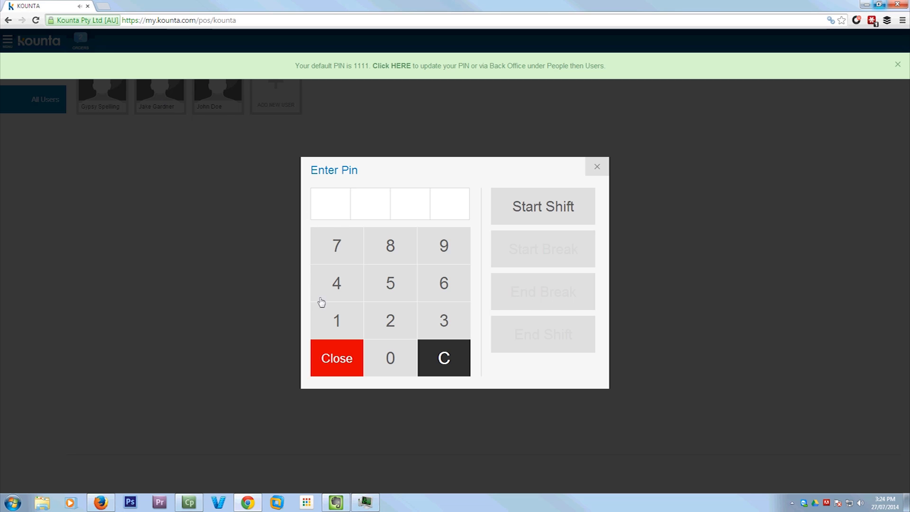
pyautogui.click(335, 322)
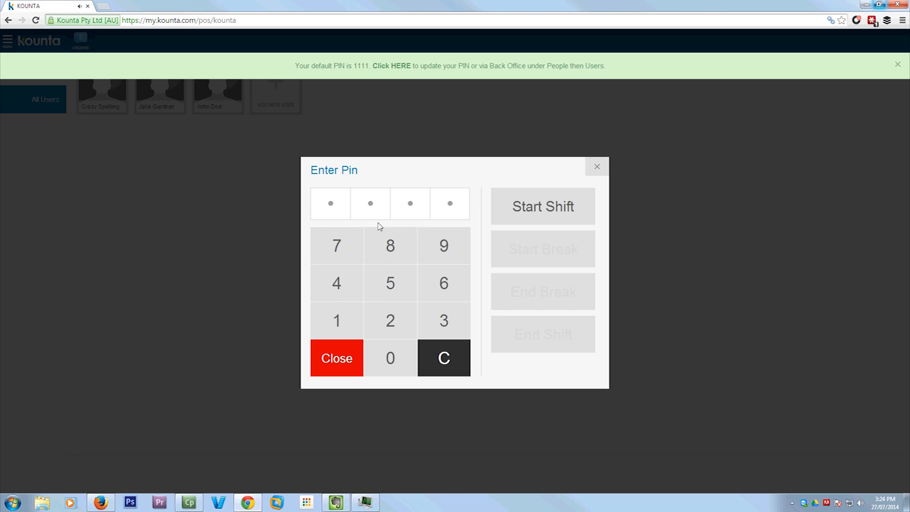
pyautogui.click(535, 215)
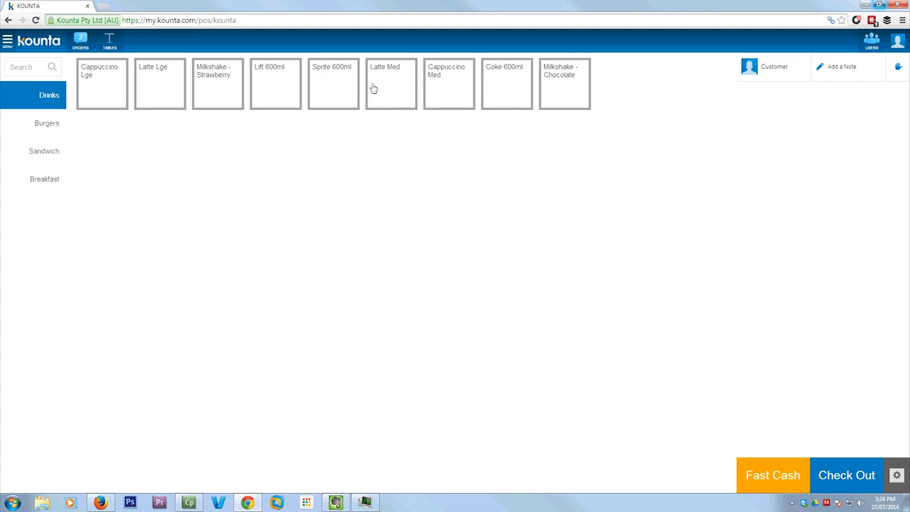
# Step: Sell a BLT Burger and Cheese Burger for $14.40 by fast cash
pyautogui.click(45, 126)
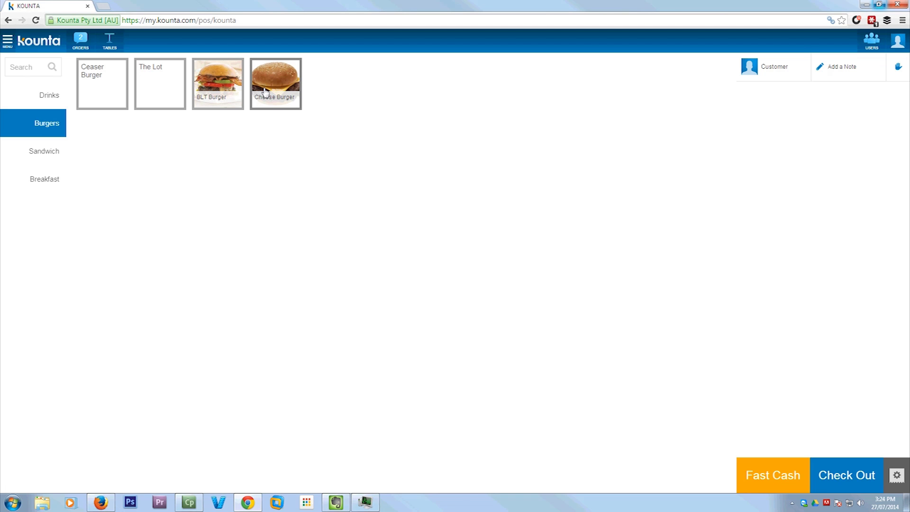
pyautogui.click(204, 93)
pyautogui.click(273, 90)
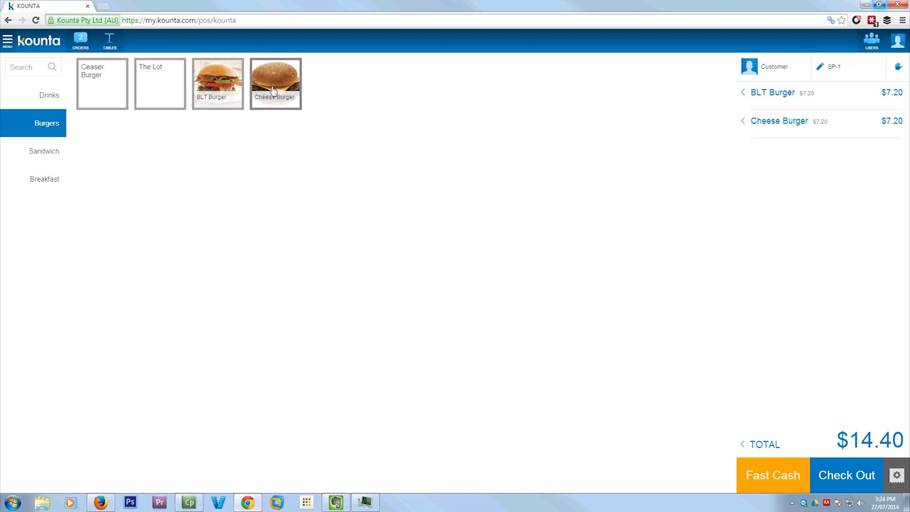
pyautogui.click(779, 476)
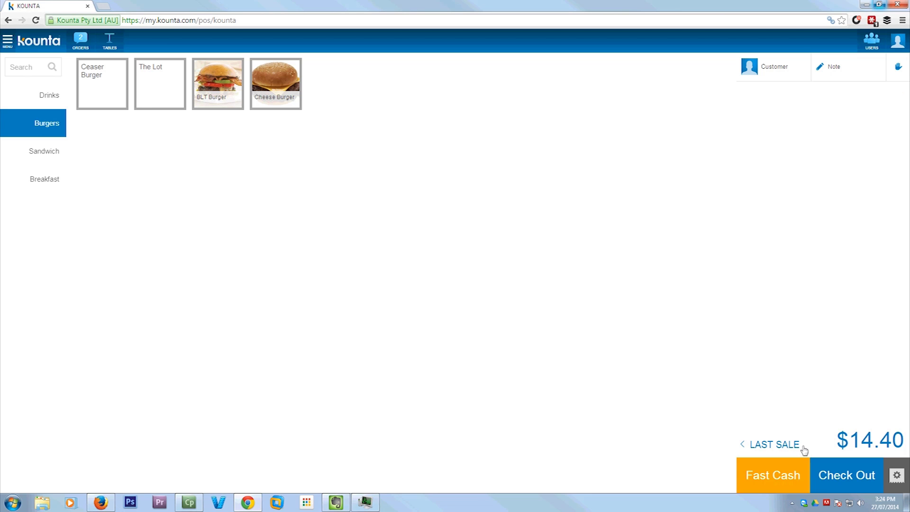
# Step: Ring up the same two burgers again, paying $50 cash for $35.60 change
pyautogui.click(215, 105)
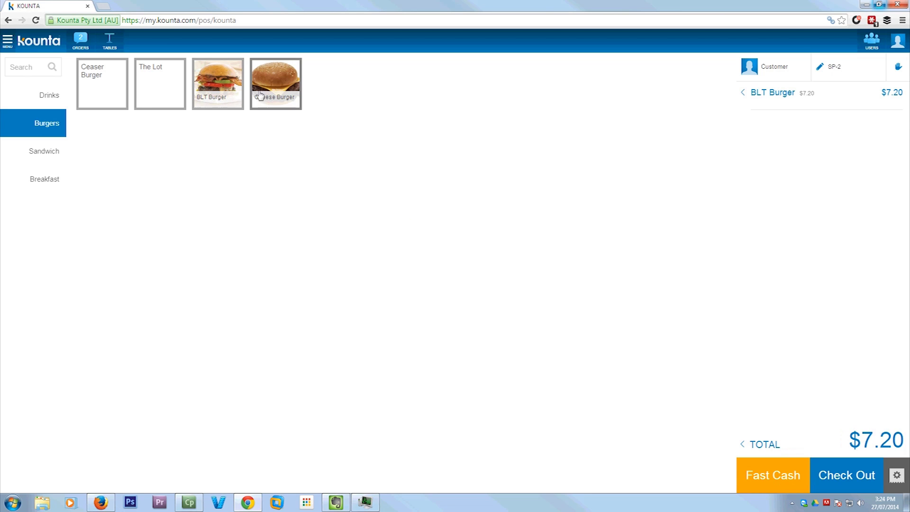
pyautogui.click(271, 95)
pyautogui.click(833, 474)
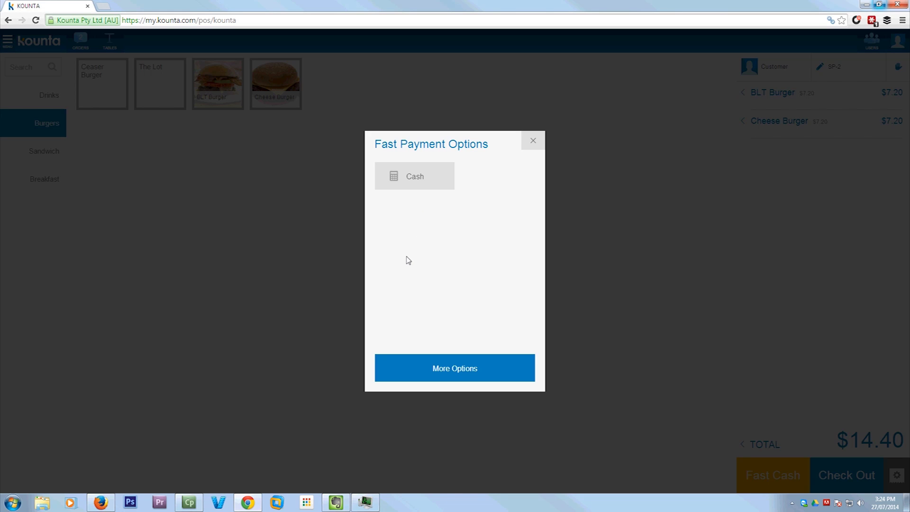
pyautogui.click(416, 183)
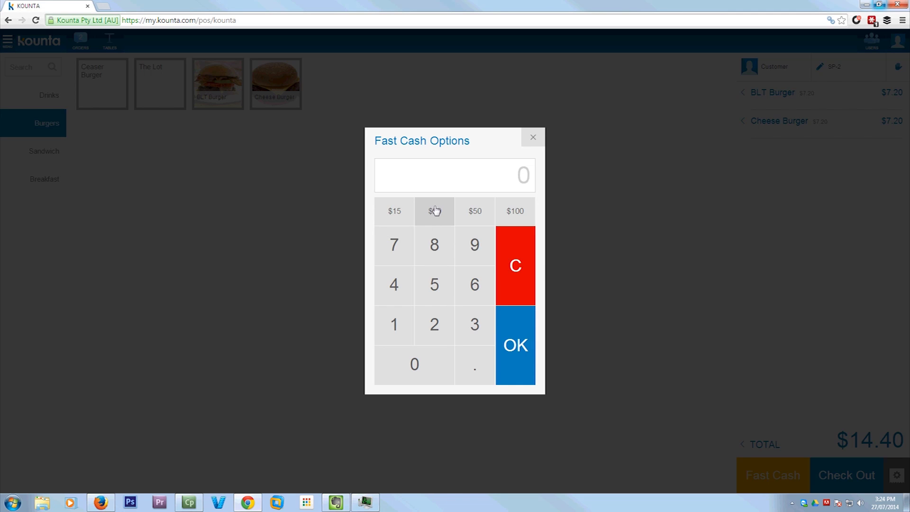
pyautogui.click(474, 217)
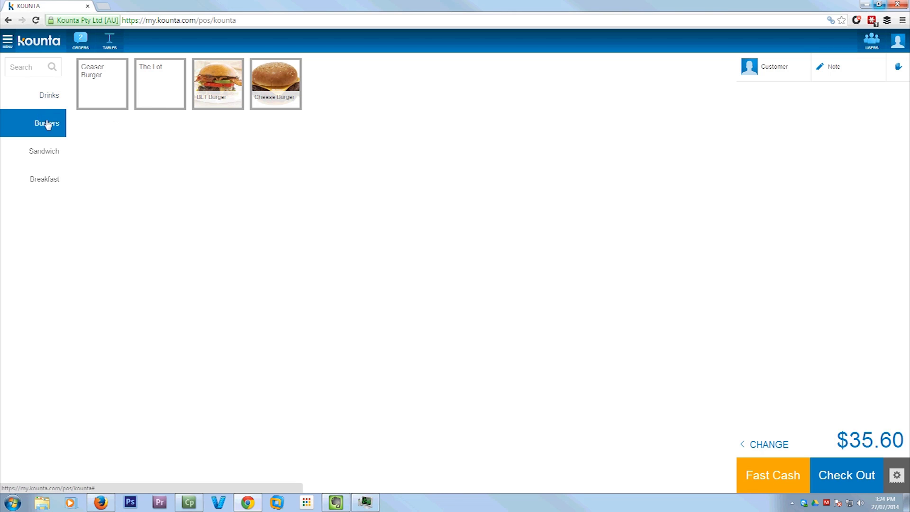
pyautogui.click(212, 99)
# Step: Add a Lift 600ml to the BLT order and hold it with the note 'holding order'
pyautogui.click(21, 102)
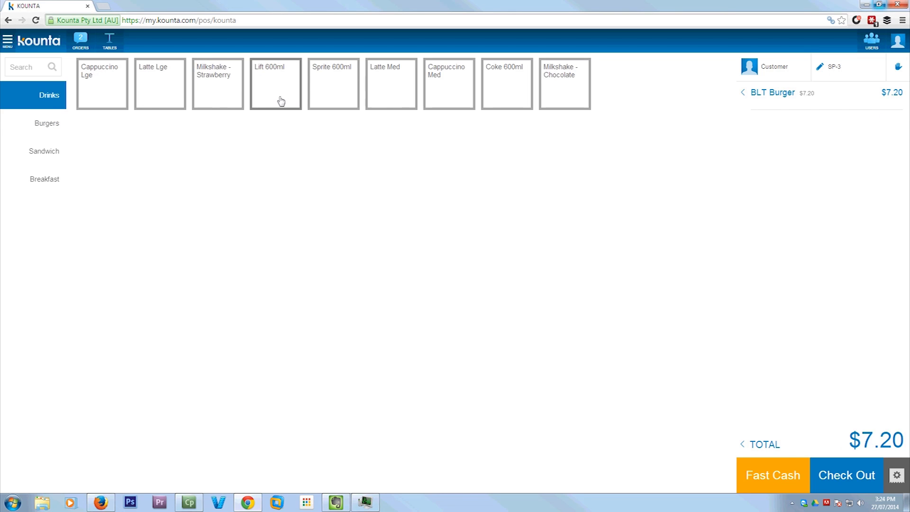
pyautogui.click(283, 106)
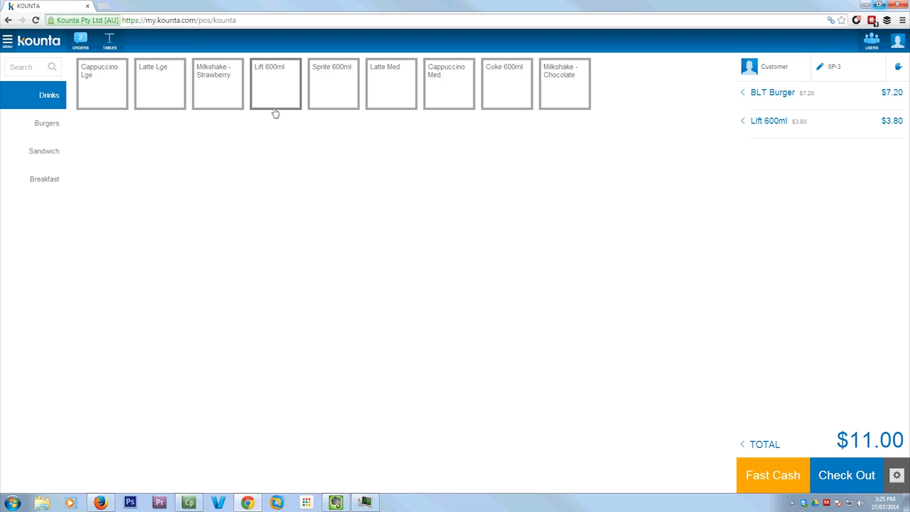
pyautogui.click(896, 71)
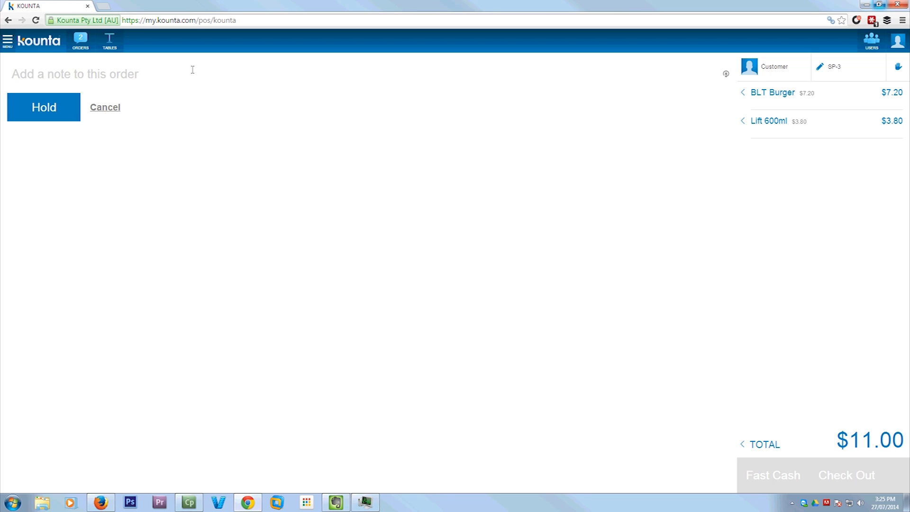
pyautogui.write('holding ')
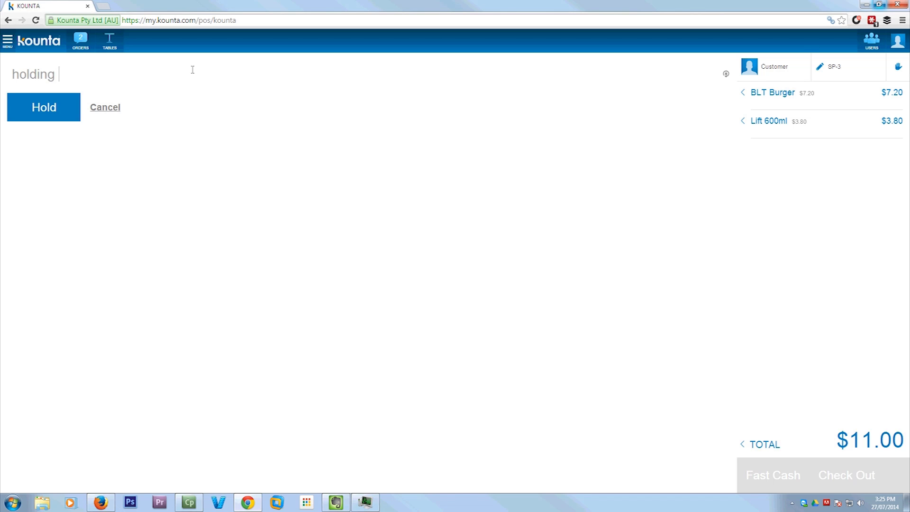
pyautogui.write('order')
pyautogui.click(43, 104)
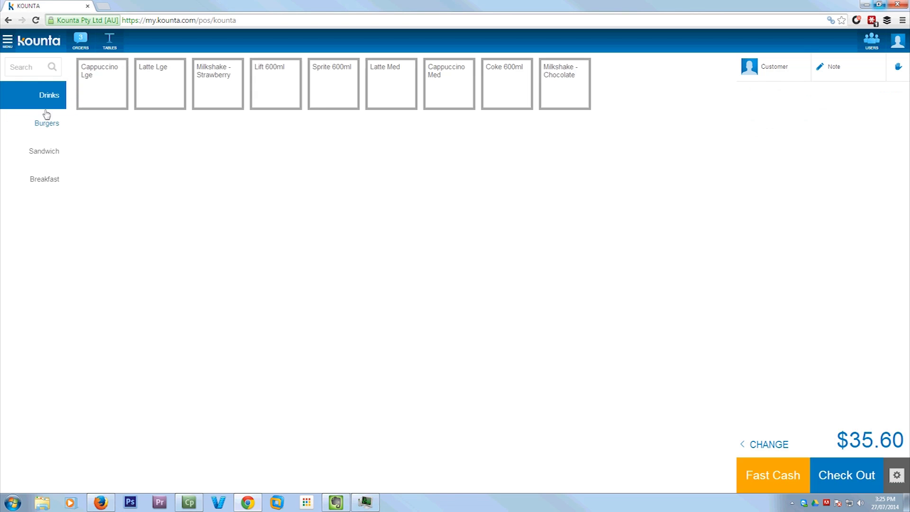
# Step: Recall the held order from Orders and settle its $11.00 by fast cash
pyautogui.click(81, 40)
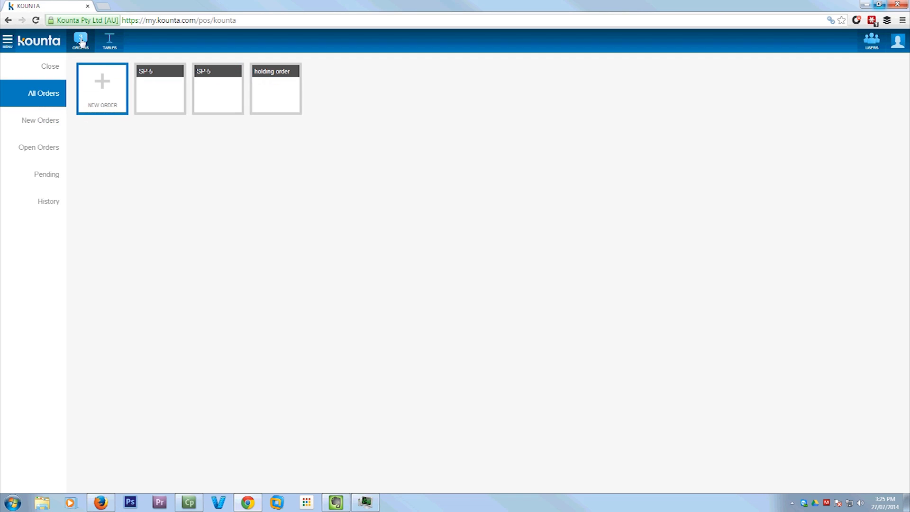
pyautogui.click(278, 83)
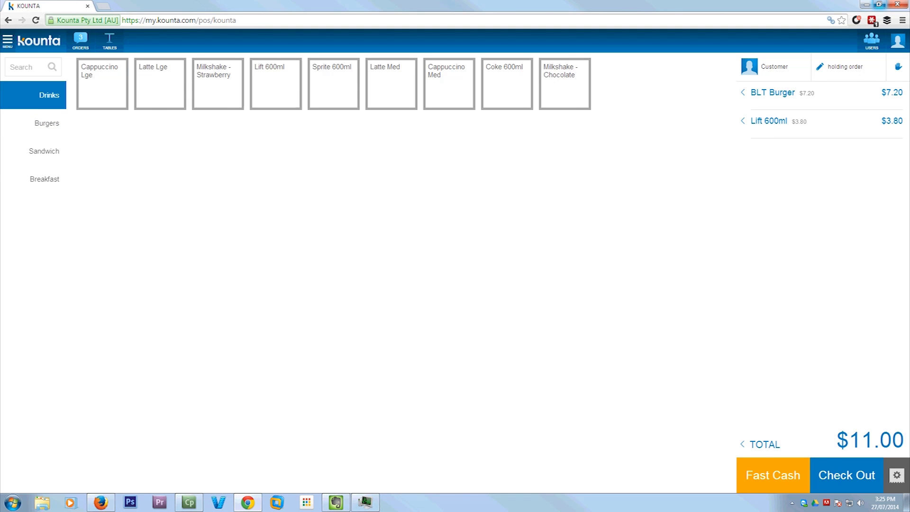
pyautogui.click(771, 480)
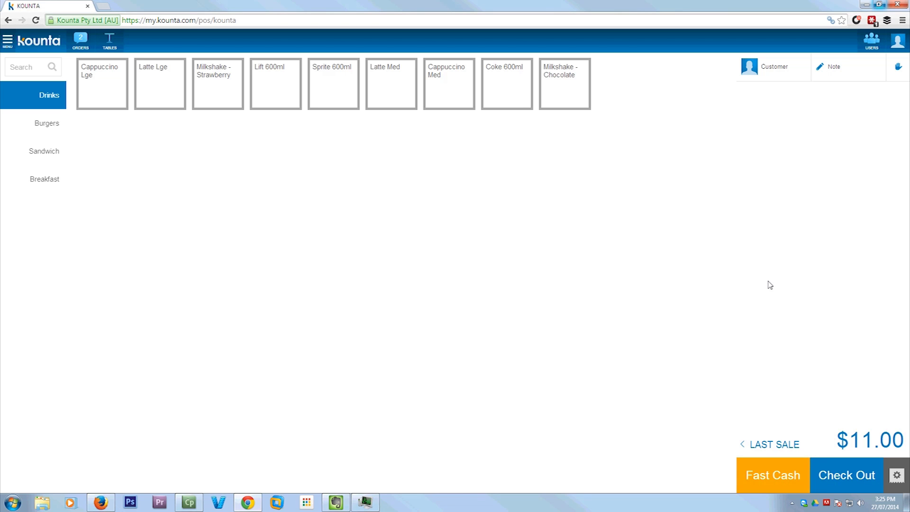
pyautogui.click(899, 481)
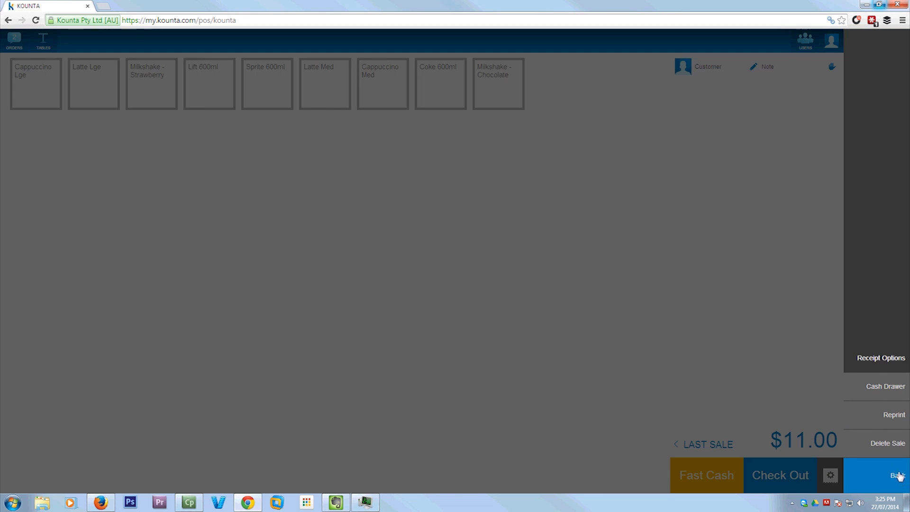
# Step: Reprint the last $11.00 receipt, dismiss the docket notice, and open the cash drawer
pyautogui.click(891, 415)
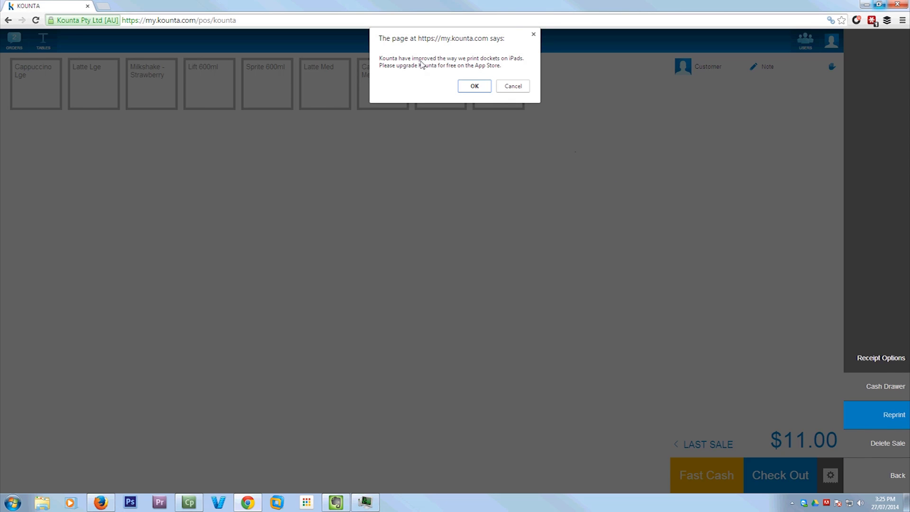
pyautogui.click(474, 86)
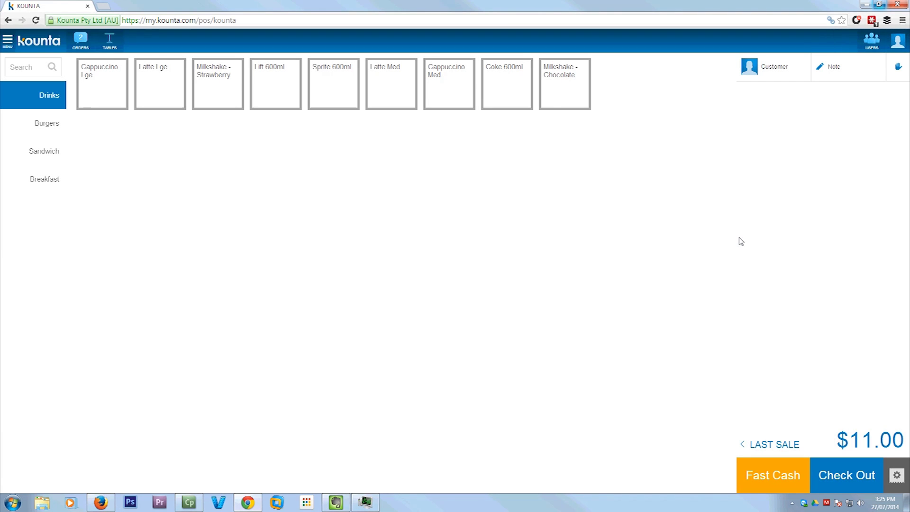
pyautogui.click(894, 481)
pyautogui.click(889, 395)
pyautogui.click(13, 50)
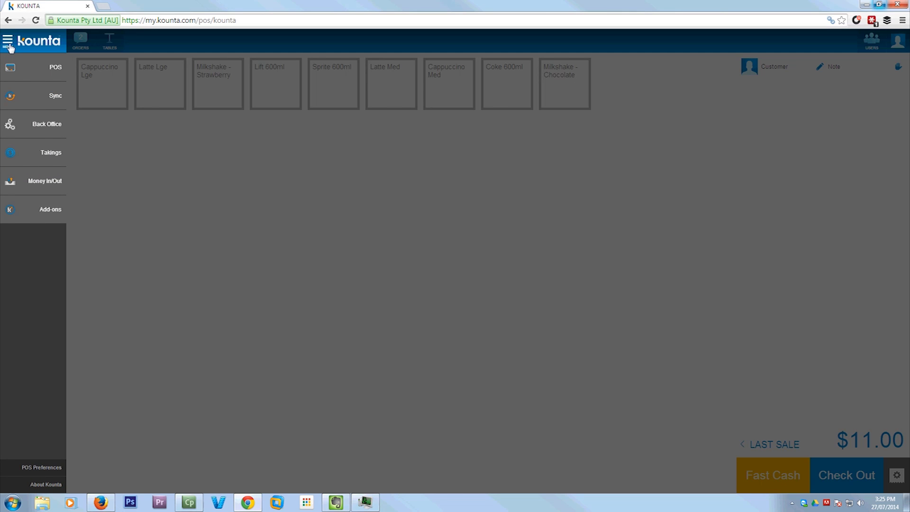
# Step: Finalise today's takings with 200.00 cash counted against 43.60 recorded
pyautogui.click(36, 153)
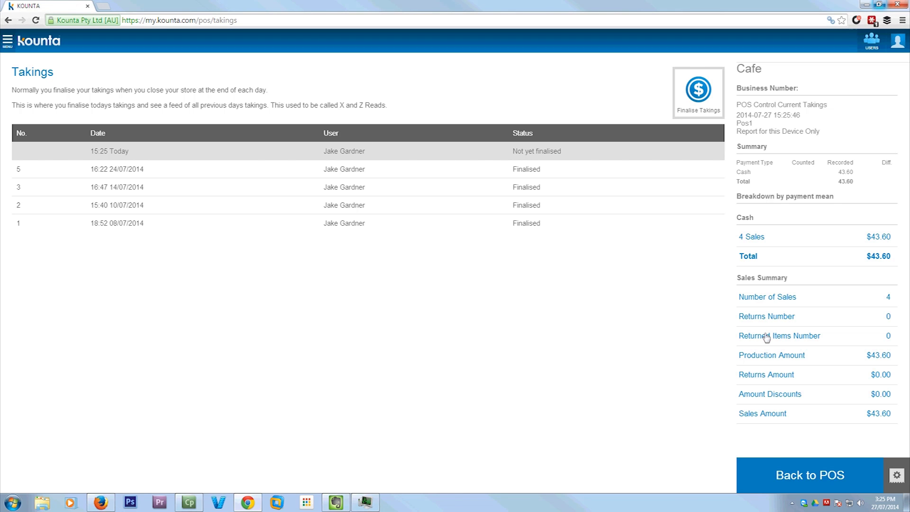
pyautogui.click(702, 98)
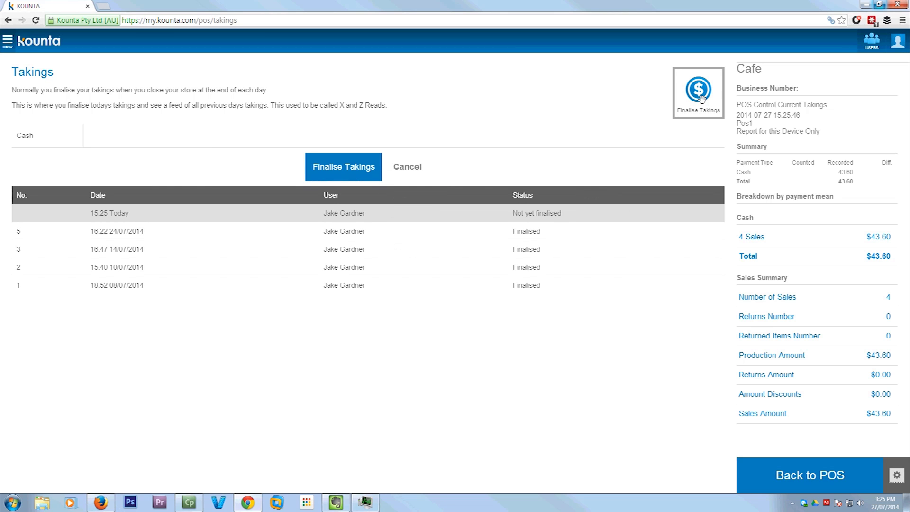
pyautogui.click(213, 139)
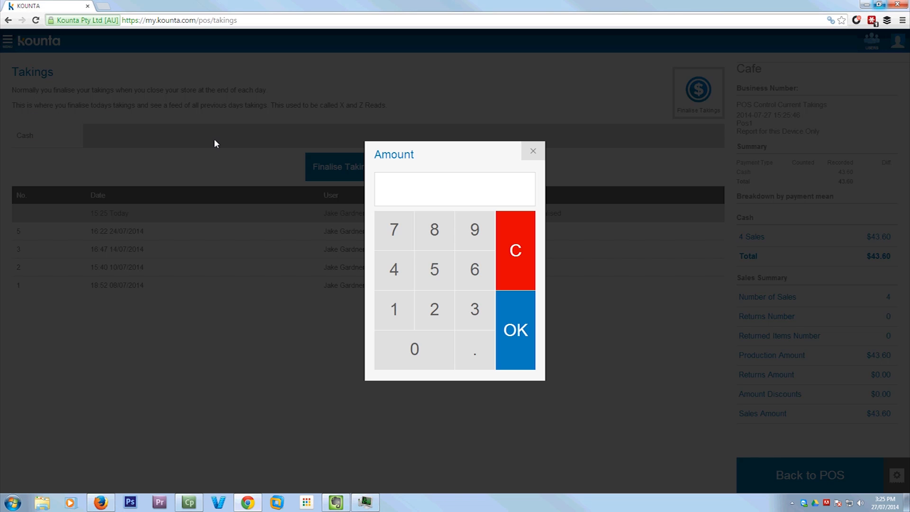
pyautogui.click(434, 309)
pyautogui.click(415, 349)
pyautogui.click(415, 349)
pyautogui.click(524, 332)
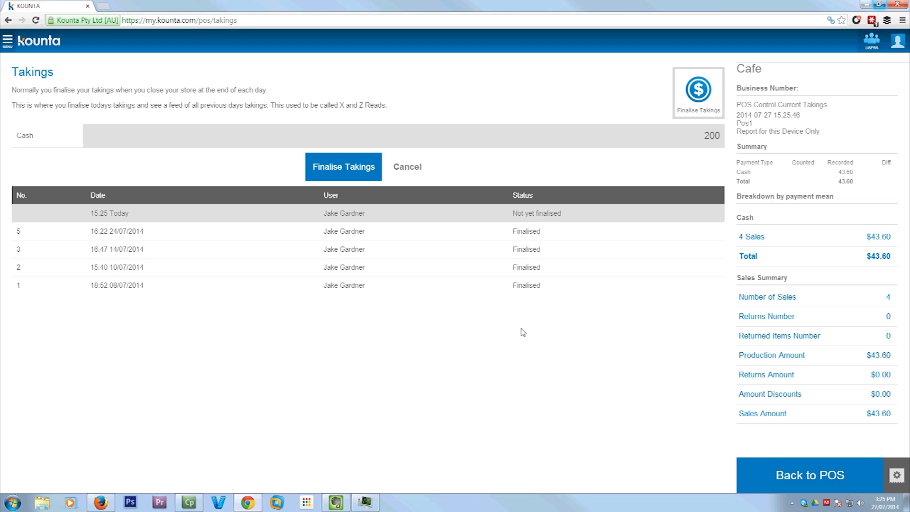
pyautogui.click(334, 165)
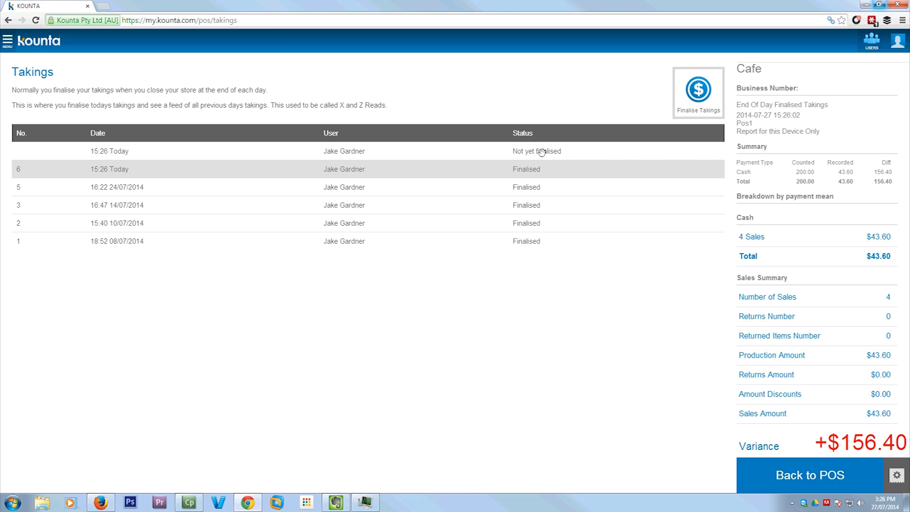
# Step: Save a $200.00 cash Money In noted 'Float', then go back to the POS
pyautogui.click(8, 48)
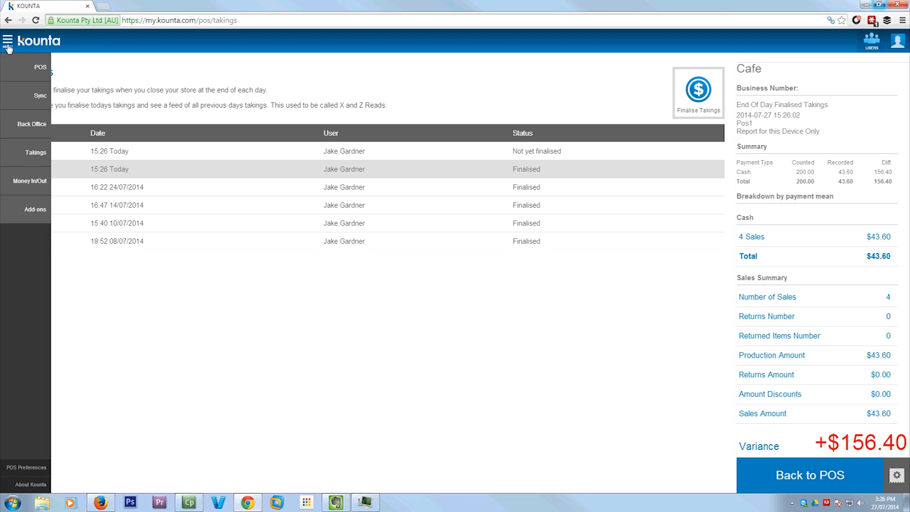
pyautogui.click(42, 183)
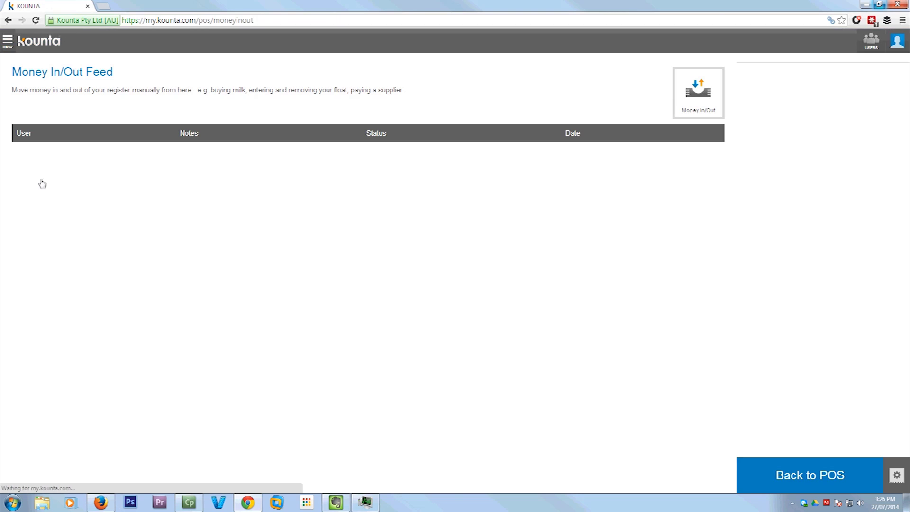
pyautogui.click(689, 97)
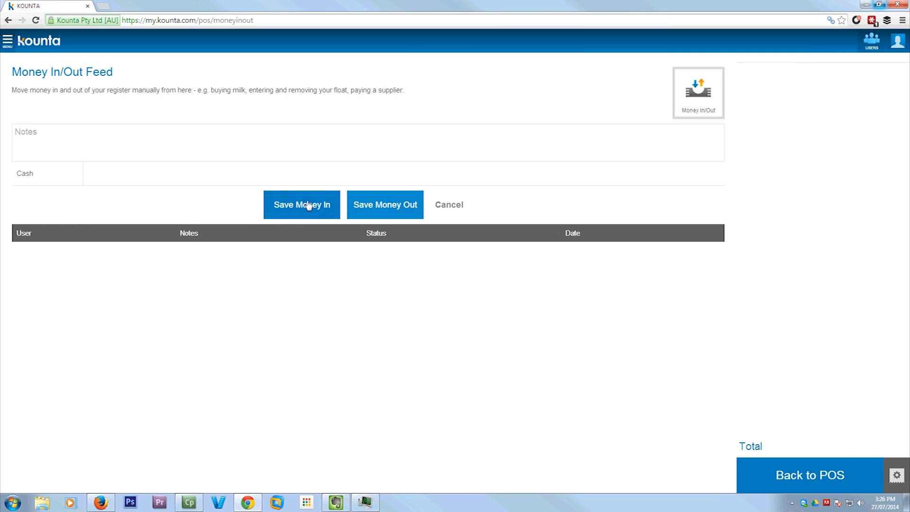
pyautogui.click(184, 172)
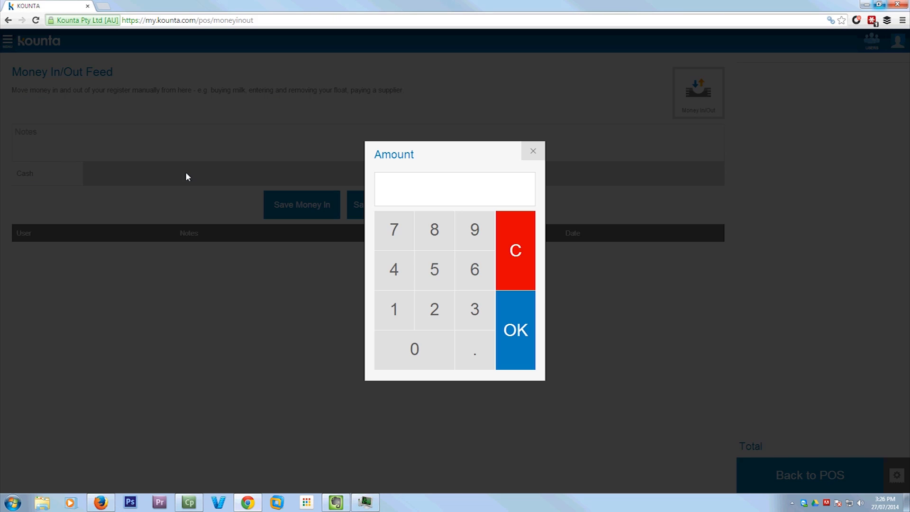
pyautogui.click(433, 310)
pyautogui.click(419, 349)
pyautogui.click(419, 349)
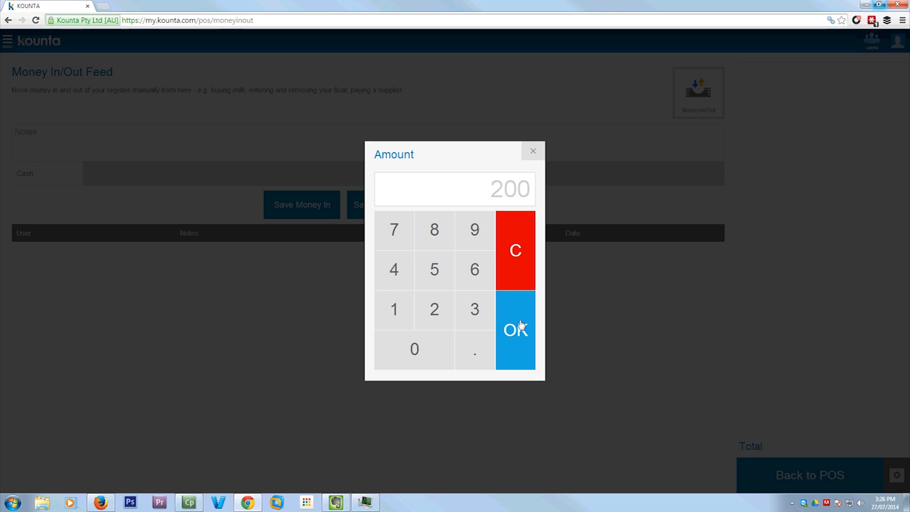
pyautogui.click(521, 326)
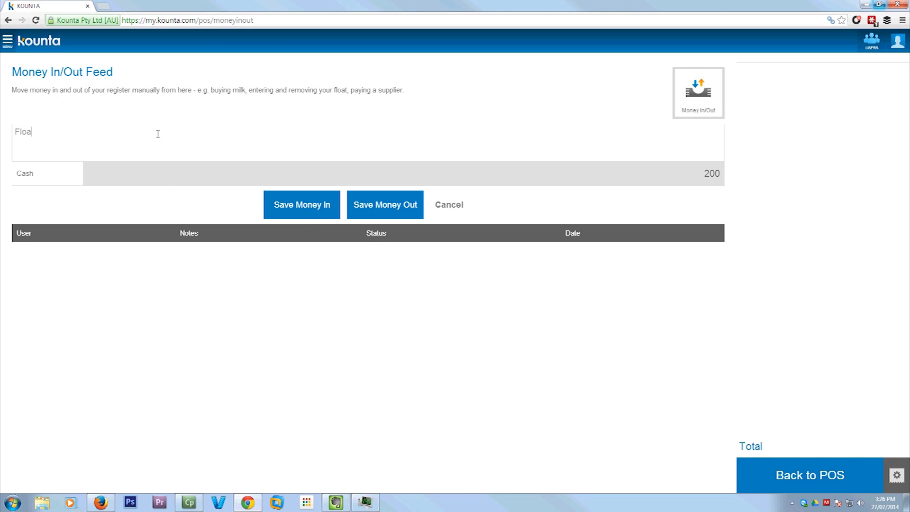
pyautogui.click(328, 210)
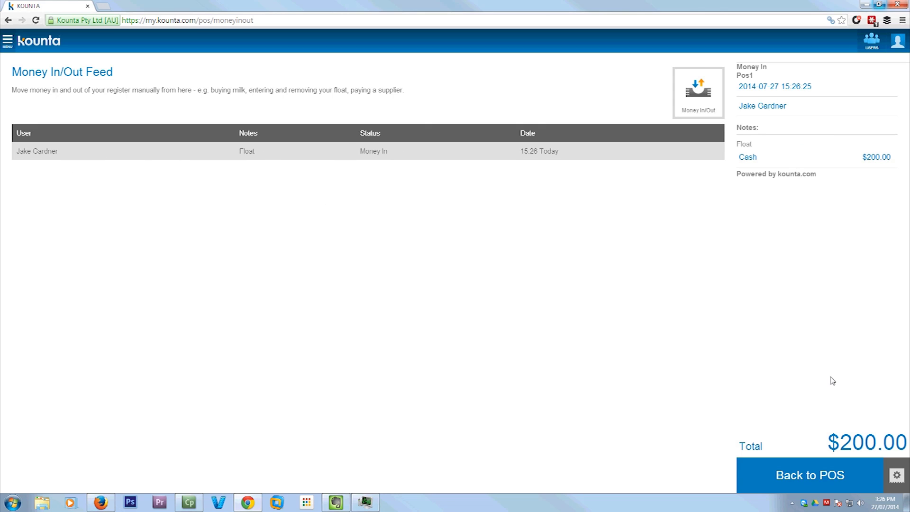
pyautogui.click(820, 479)
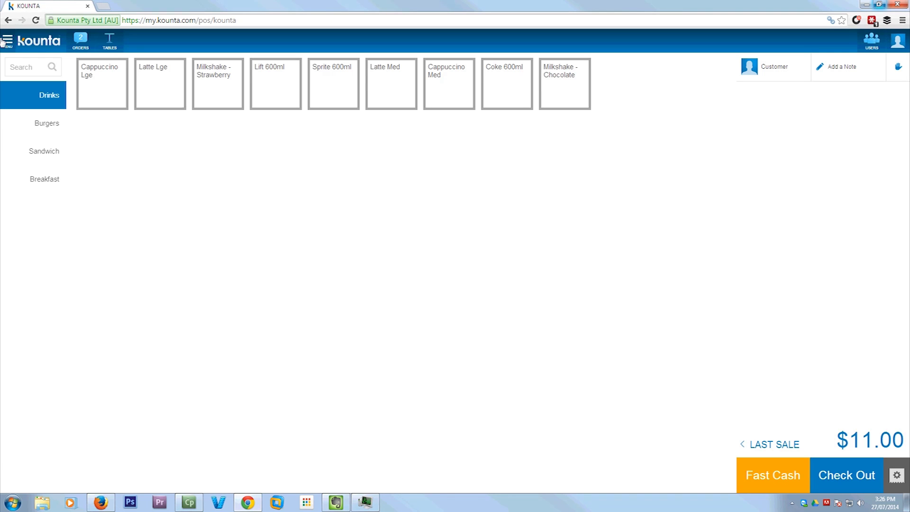
# Step: Open Back Office > Reports and bring up the Daily Sales Summary
pyautogui.click(7, 43)
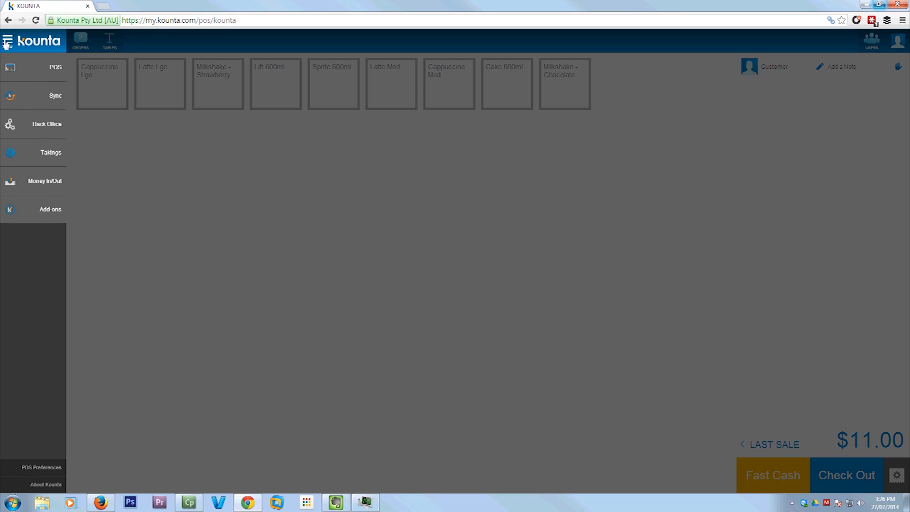
pyautogui.click(26, 124)
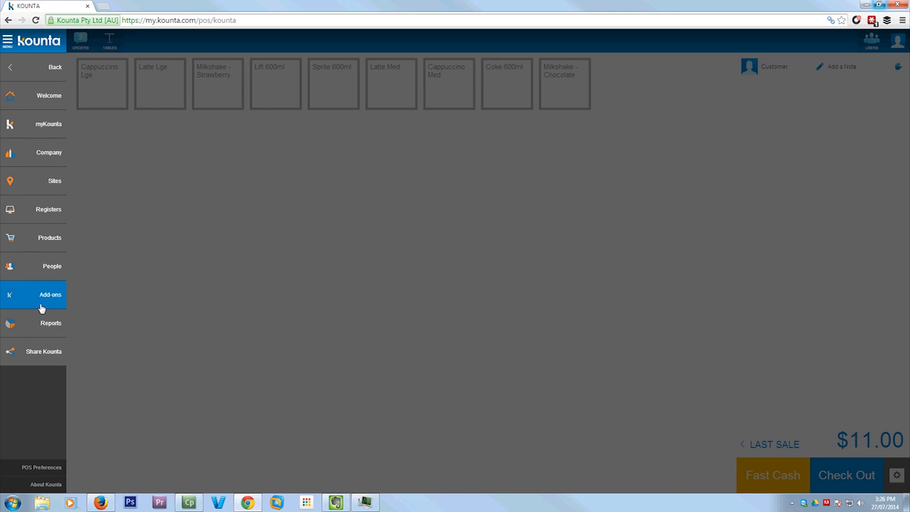
pyautogui.click(36, 326)
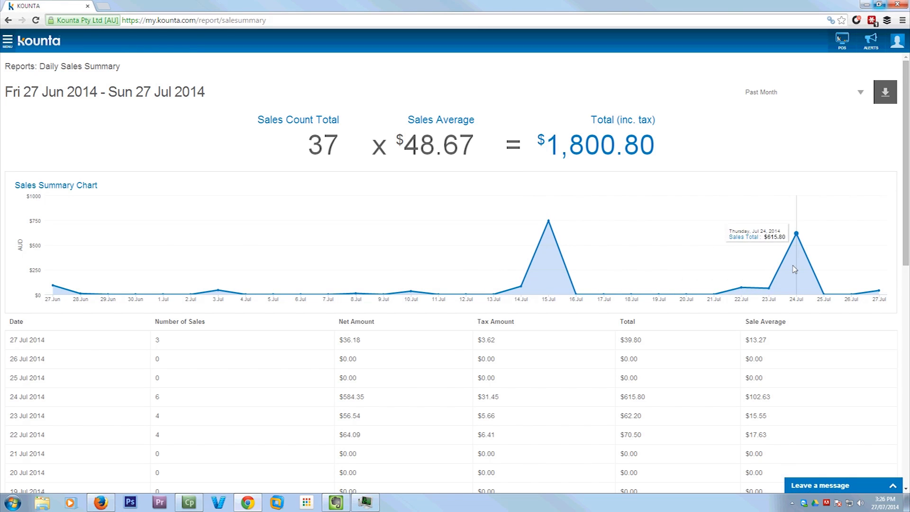
pyautogui.scroll(-1, 634, 324)
pyautogui.scroll(-10, 104, 330)
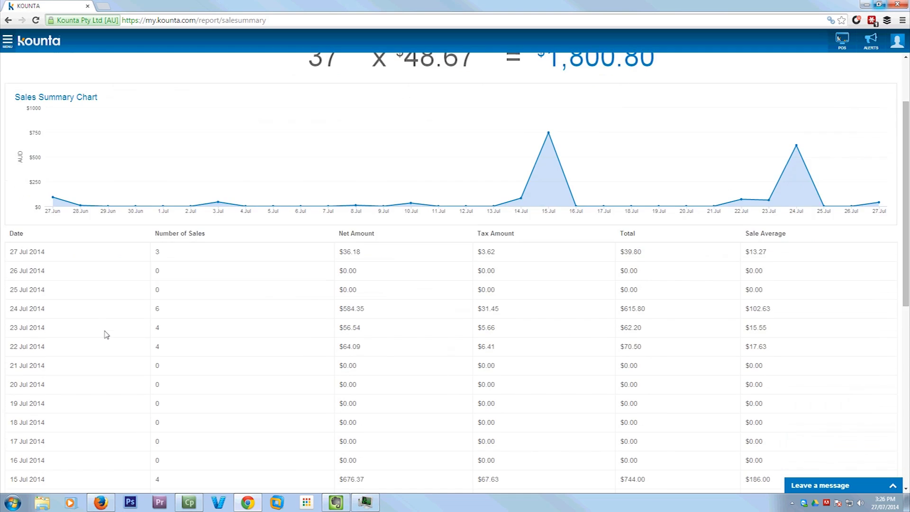
pyautogui.scroll(11, 106, 334)
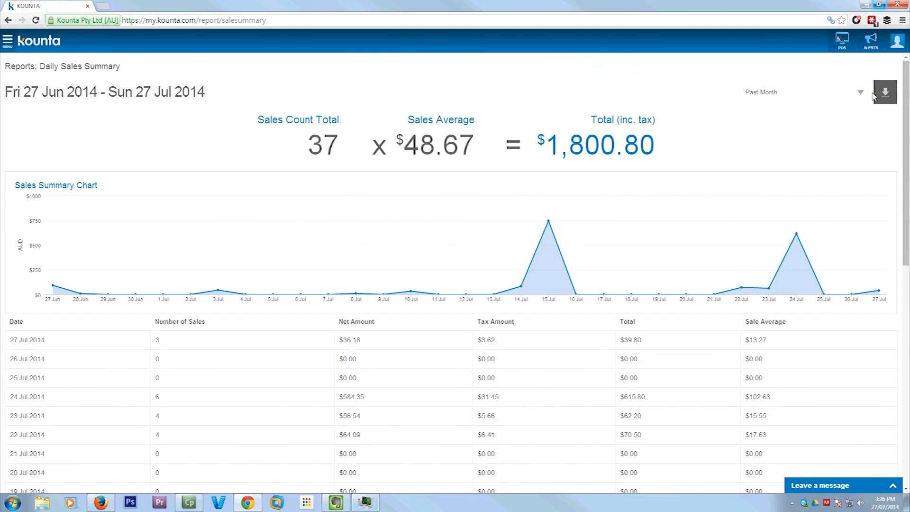
# Step: Keep the Past Month filter covering all registers and all sites
pyautogui.click(860, 95)
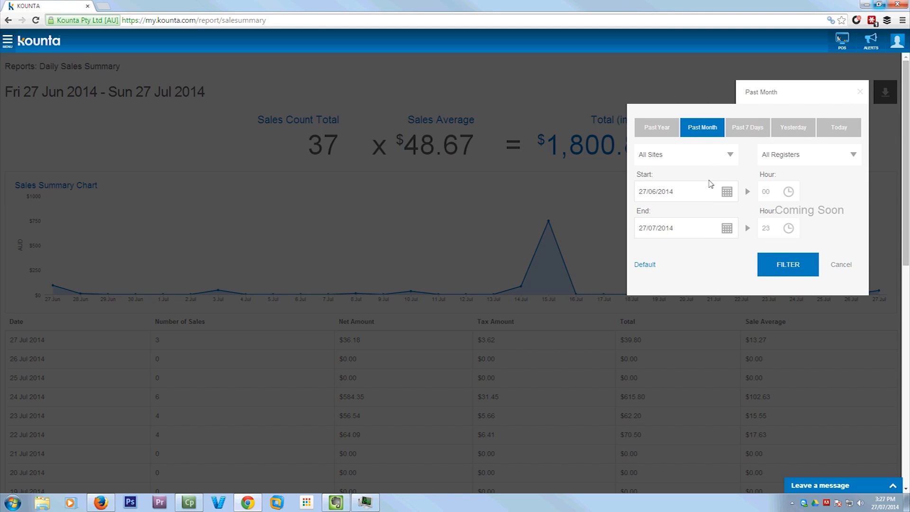
pyautogui.click(816, 156)
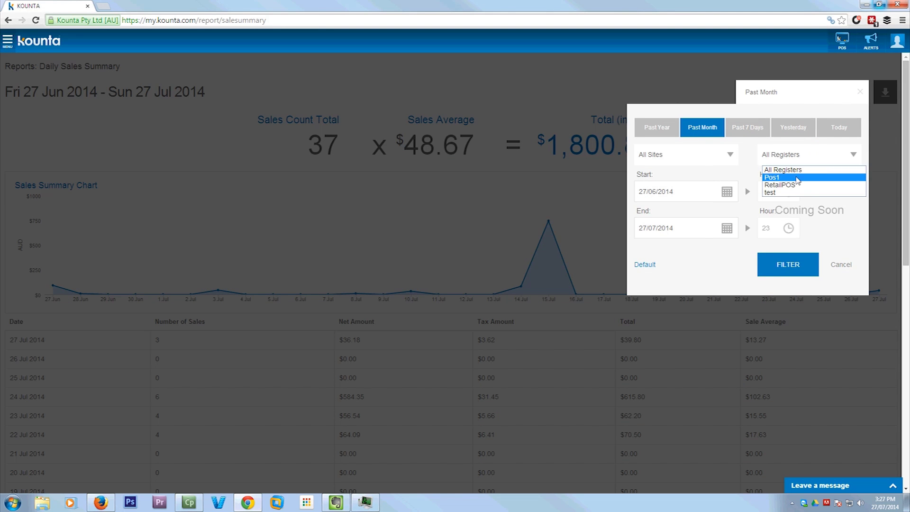
pyautogui.click(803, 171)
pyautogui.click(729, 156)
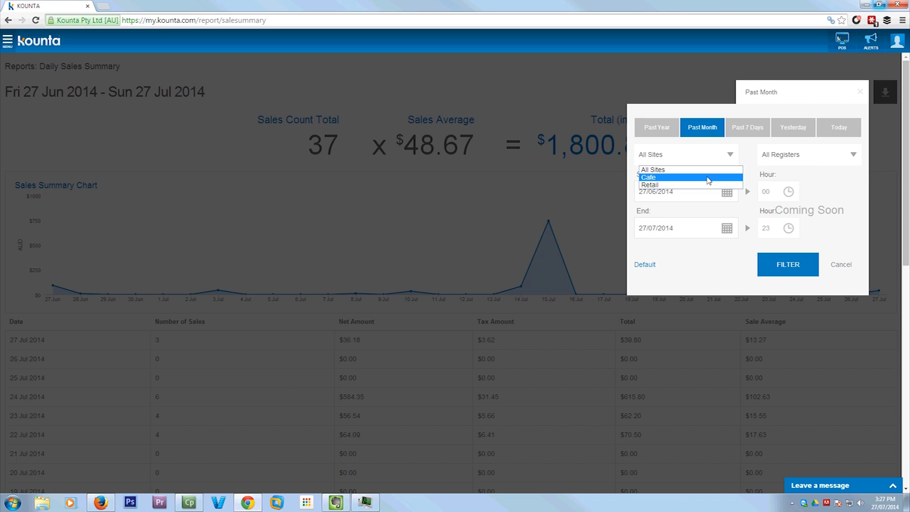
pyautogui.click(727, 152)
pyautogui.click(840, 265)
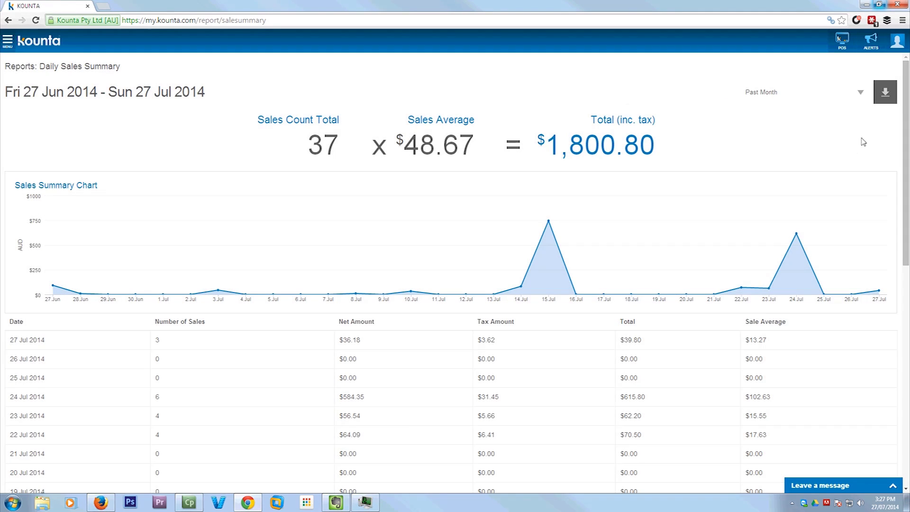
# Step: Export the sales summary to report_export.csv, autofit column A in Excel, then close without saving
pyautogui.click(885, 93)
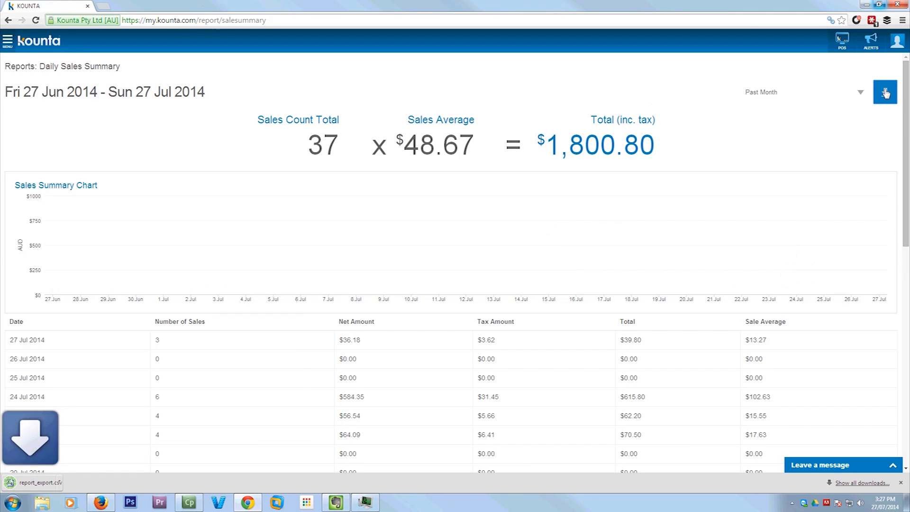
pyautogui.click(61, 483)
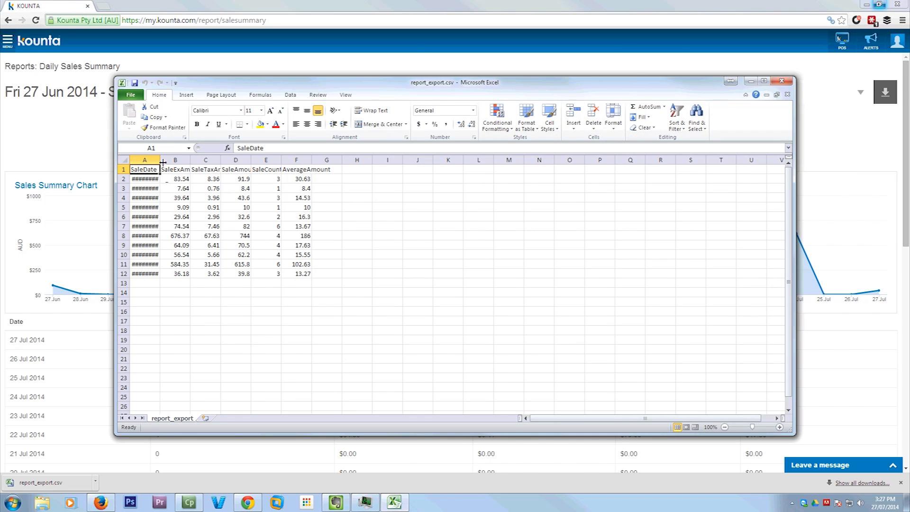
pyautogui.doubleClick(160, 163)
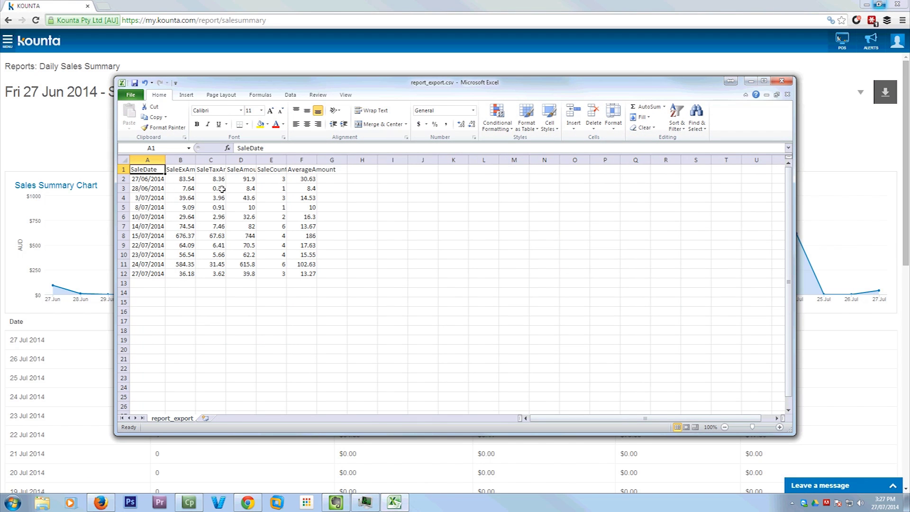
pyautogui.click(782, 83)
pyautogui.click(456, 264)
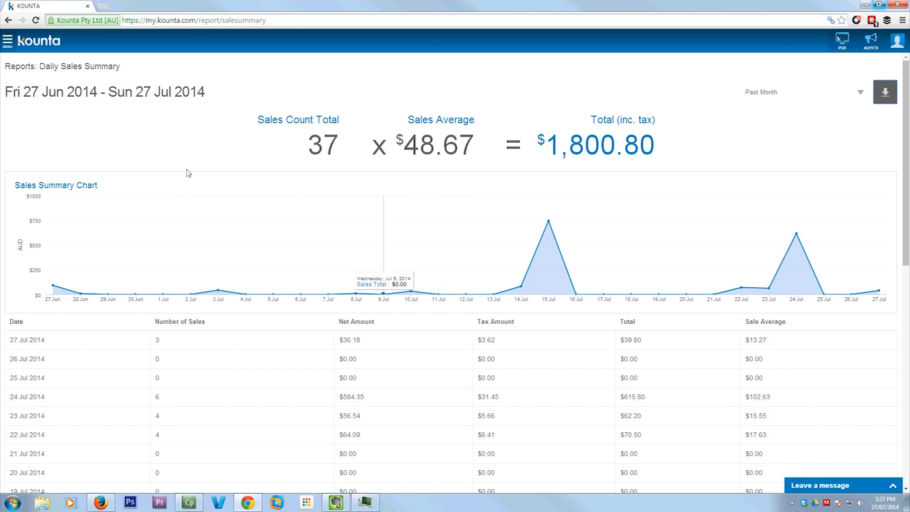
# Step: Open the Finalised Takings reconciliation report for 20–27 Jul 2014
pyautogui.click(7, 47)
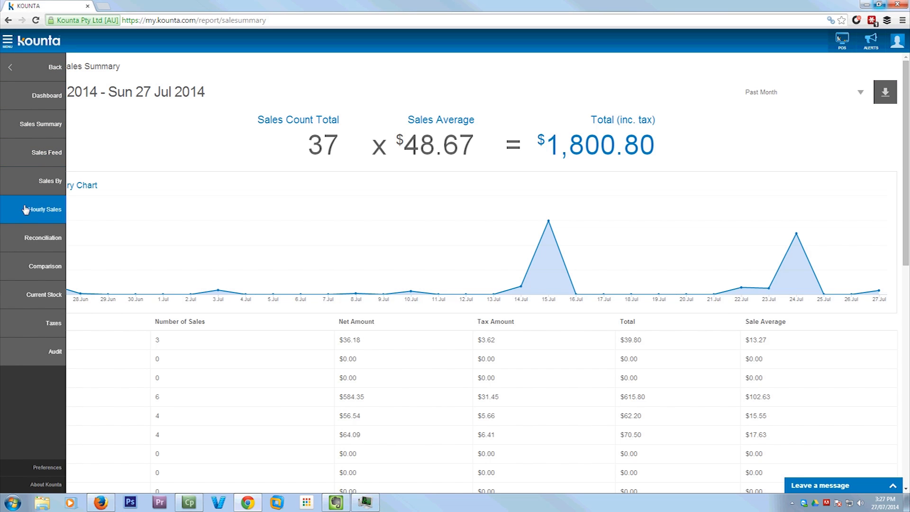
pyautogui.click(27, 239)
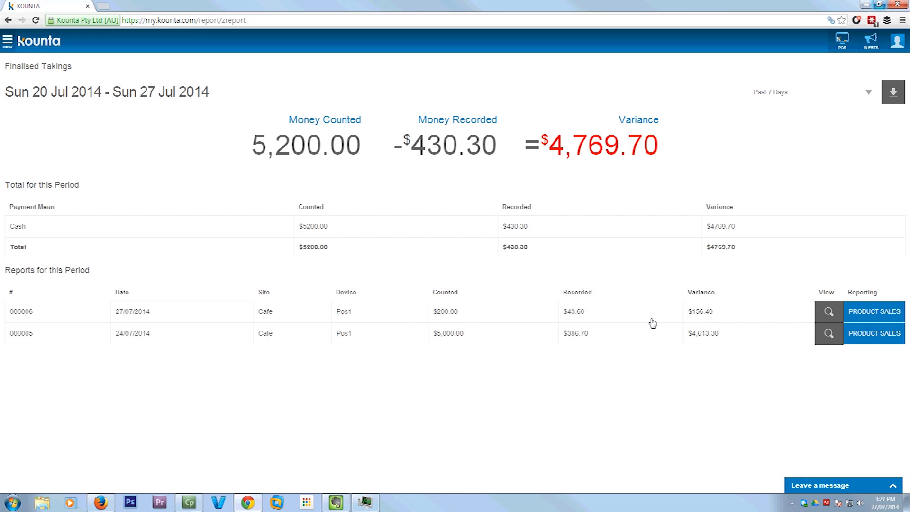
pyautogui.click(7, 41)
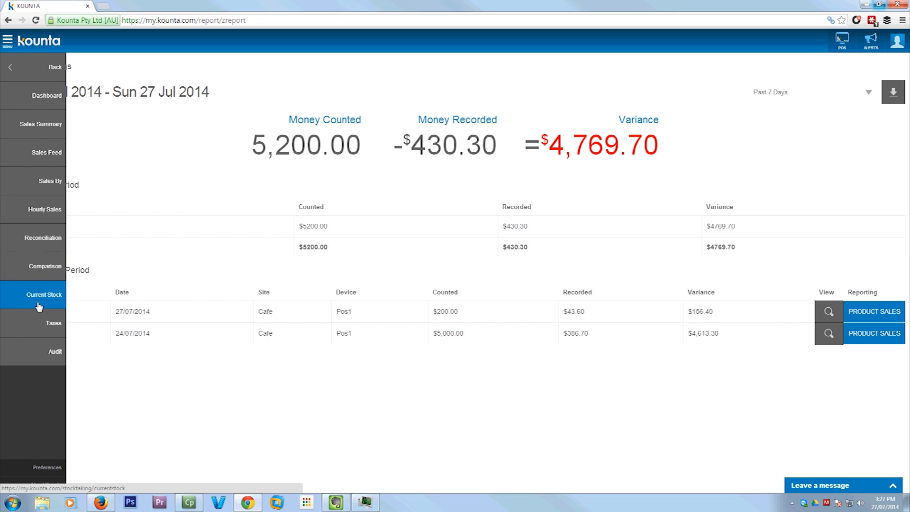
# Step: Open the Hourly Sales Analysis report and scroll through it
pyautogui.click(39, 215)
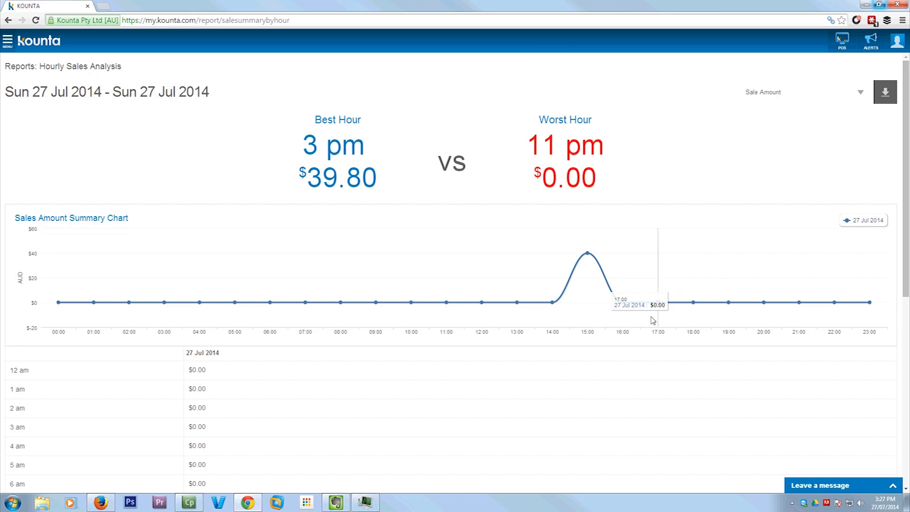
pyautogui.scroll(-2, 568, 331)
pyautogui.scroll(-2, 134, 280)
pyautogui.scroll(3, 130, 229)
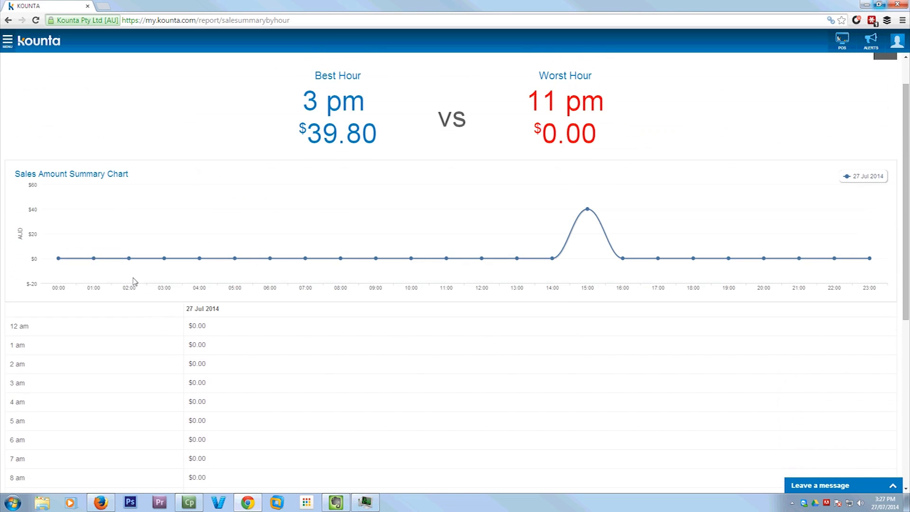
pyautogui.scroll(1, 777, 175)
# Step: Filter hourly sales to Average Sale compared Week on Week from 6 Jul 2014
pyautogui.click(832, 95)
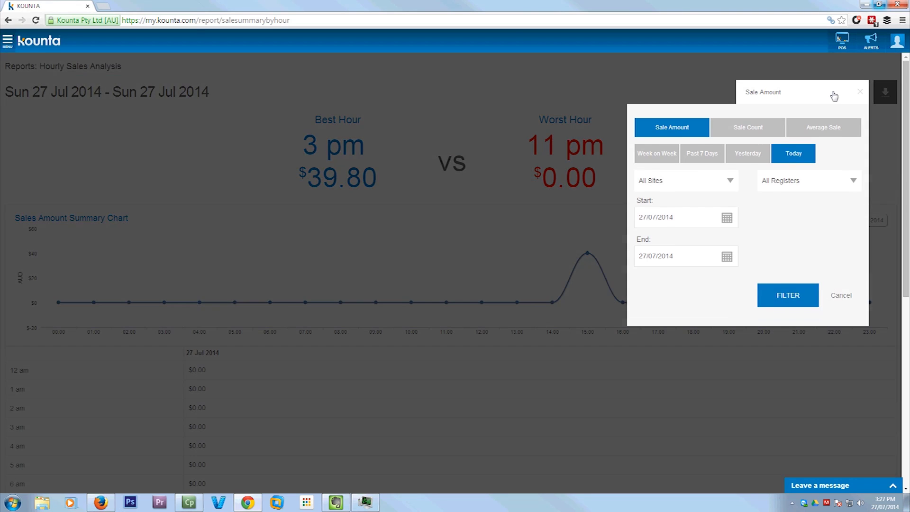
pyautogui.click(763, 131)
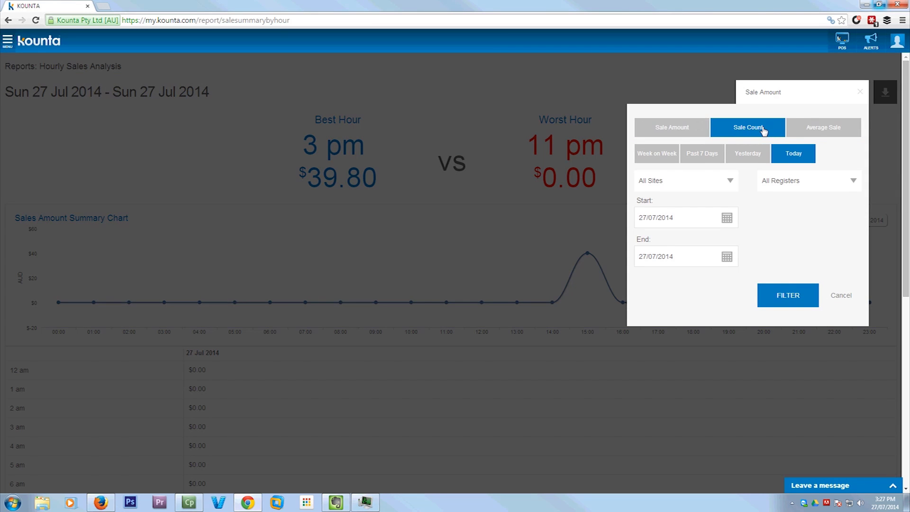
pyautogui.click(823, 131)
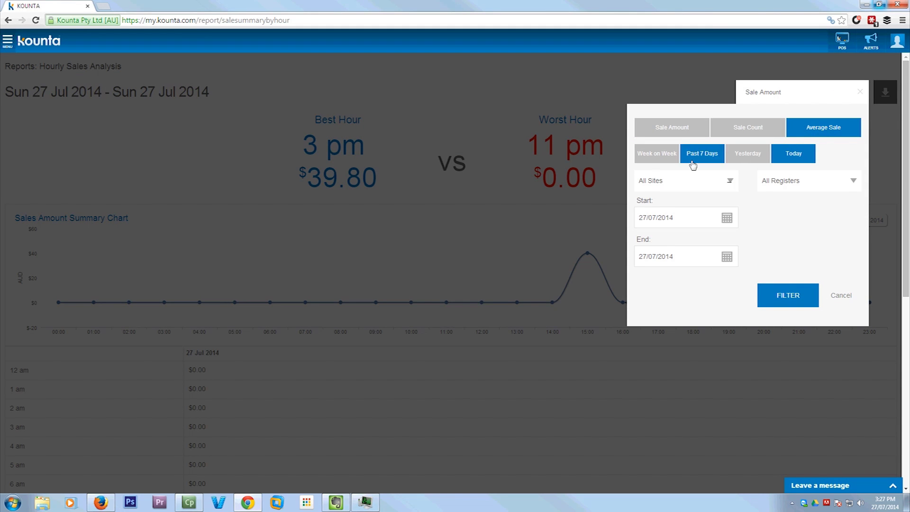
pyautogui.click(666, 156)
pyautogui.click(778, 295)
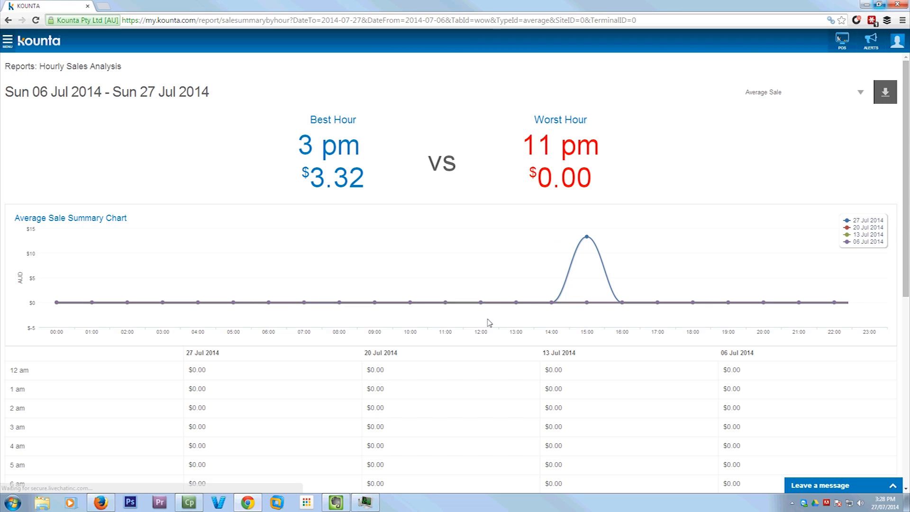
pyautogui.moveTo(583, 302)
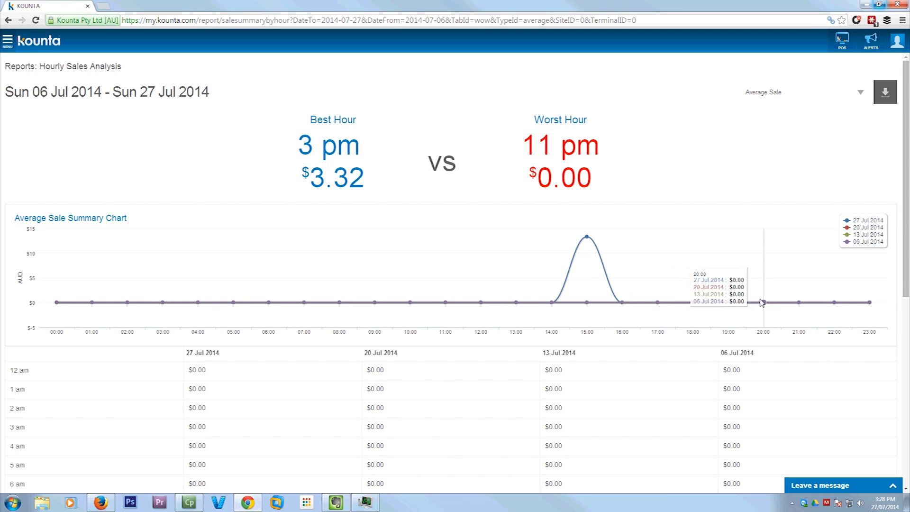
pyautogui.click(8, 41)
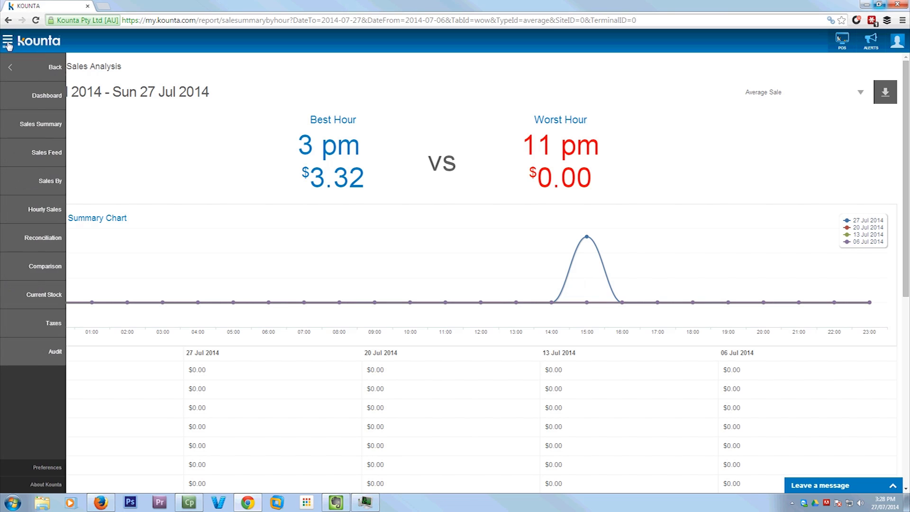
# Step: Open the Sales By report and break down the past month by User
pyautogui.click(44, 190)
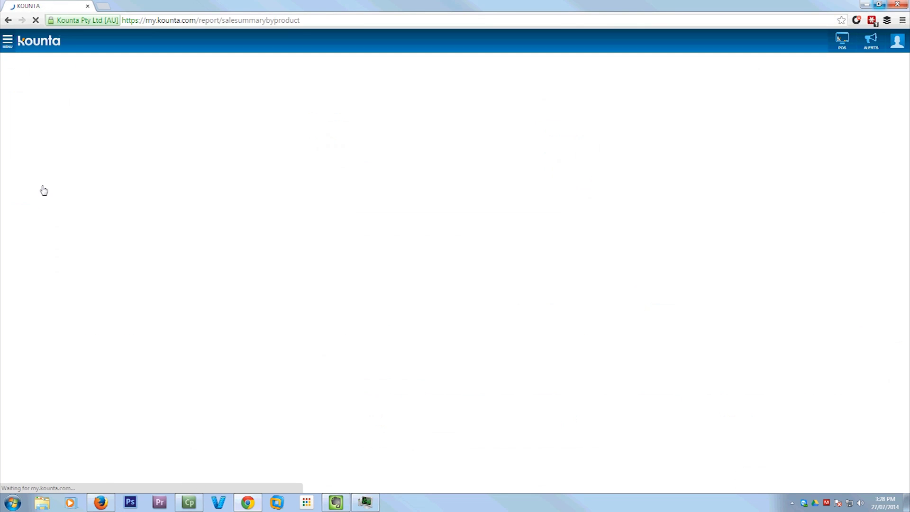
pyautogui.scroll(-1, 235, 238)
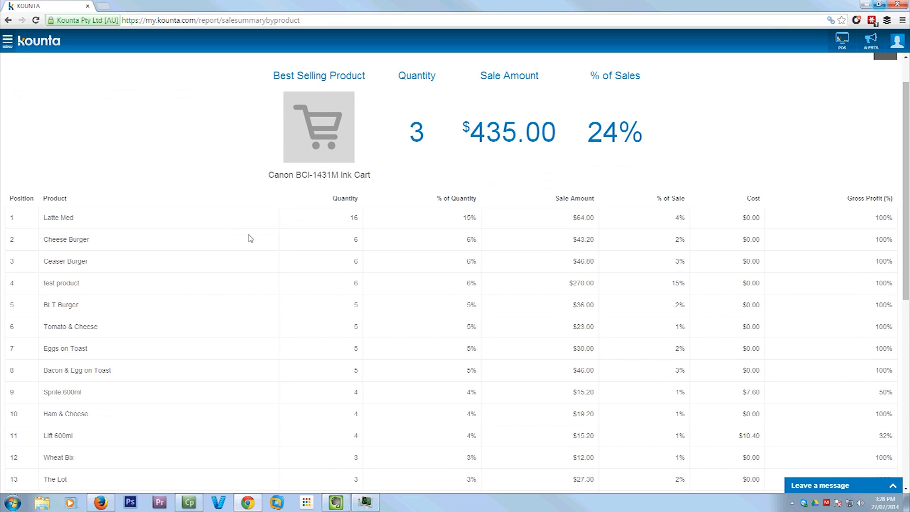
pyautogui.scroll(1, 366, 223)
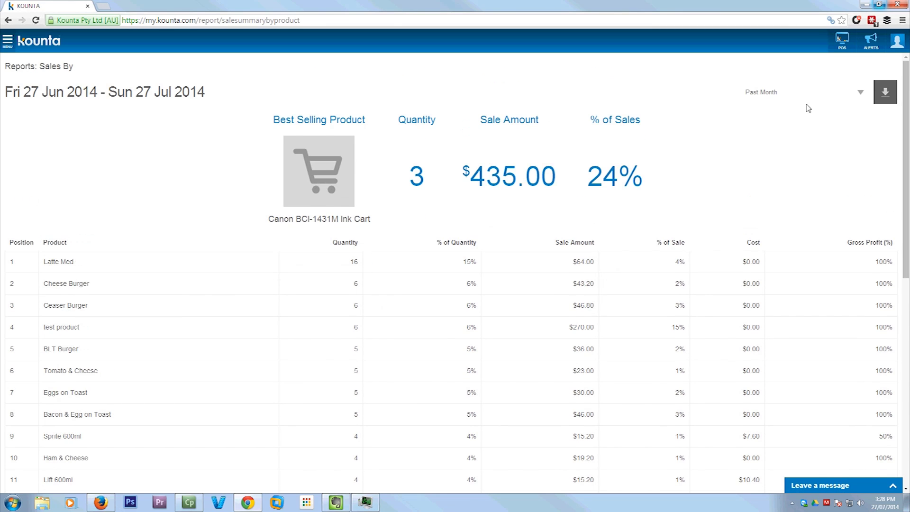
pyautogui.click(818, 94)
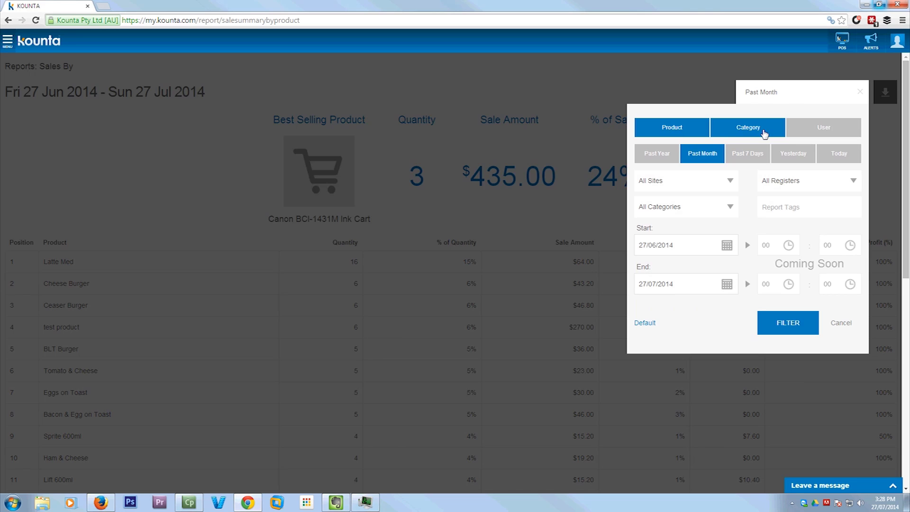
pyautogui.click(808, 132)
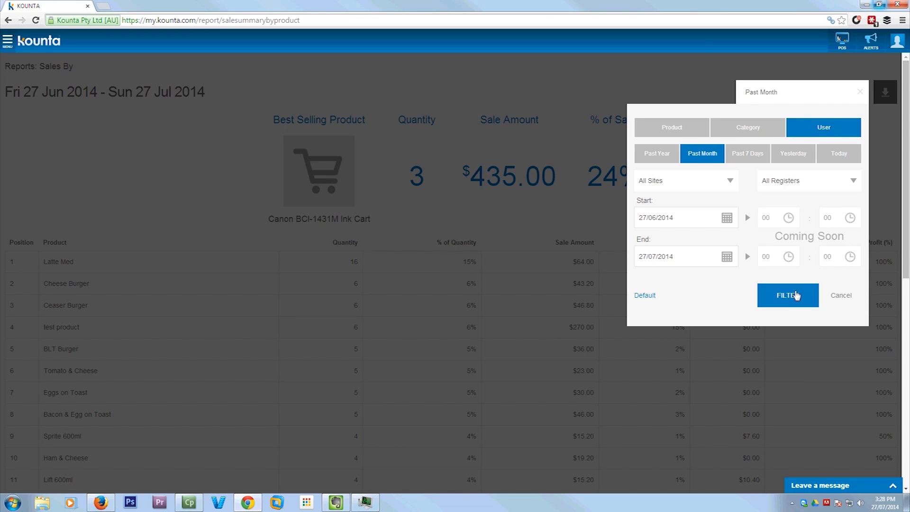
pyautogui.click(796, 295)
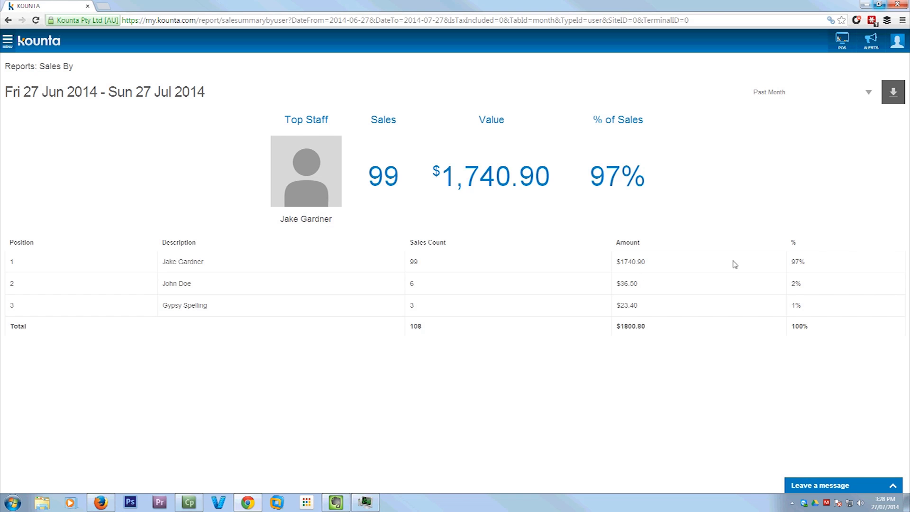
# Step: Switch the past-month breakdown to Category, showing Ink as top seller at $1,015.00
pyautogui.click(824, 101)
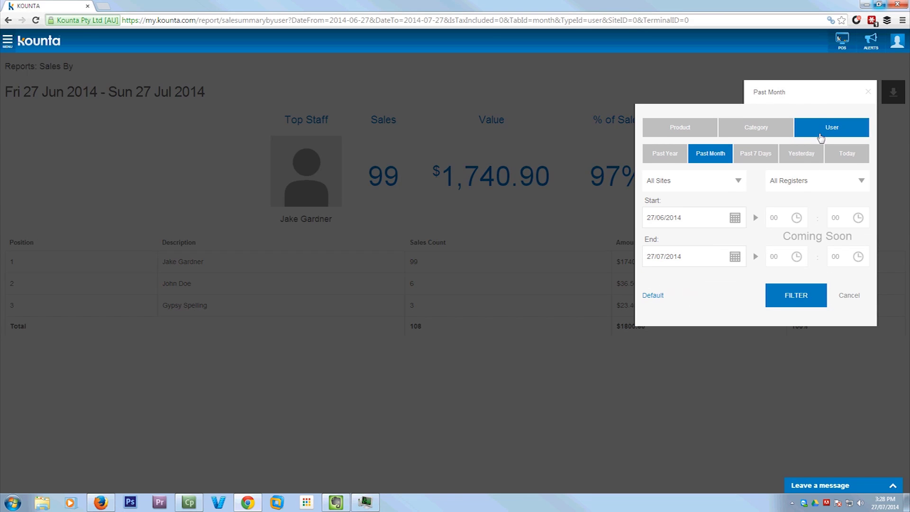
pyautogui.click(767, 133)
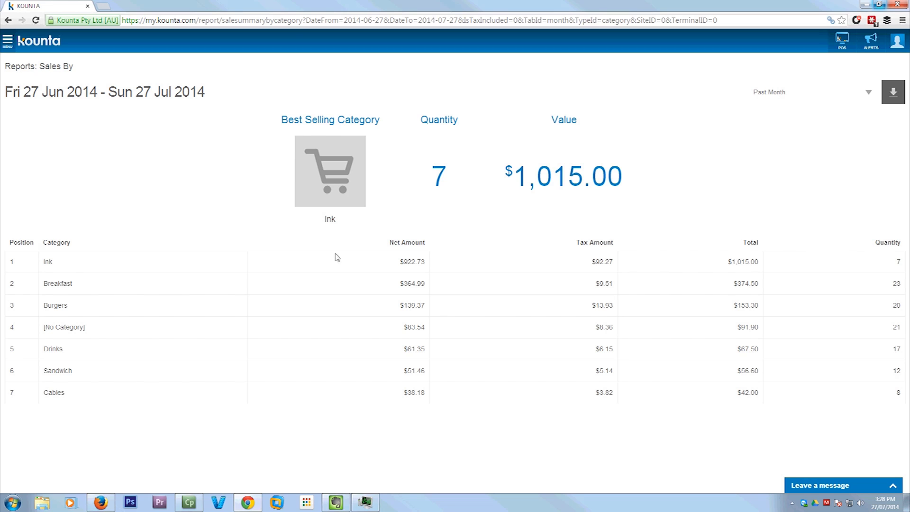
pyautogui.click(8, 49)
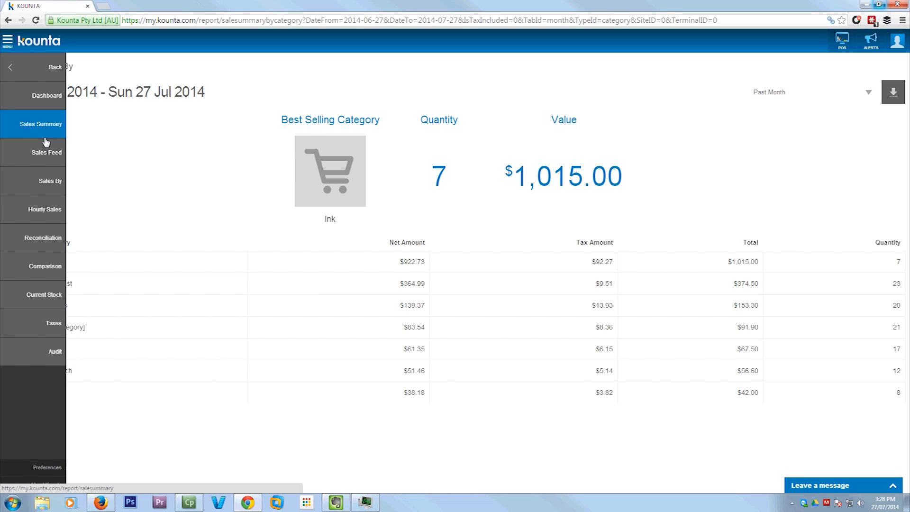
# Step: Export the Cafe site's Z-Reports 5 and 6 to Xero via the Xero integration add-on
pyautogui.click(31, 76)
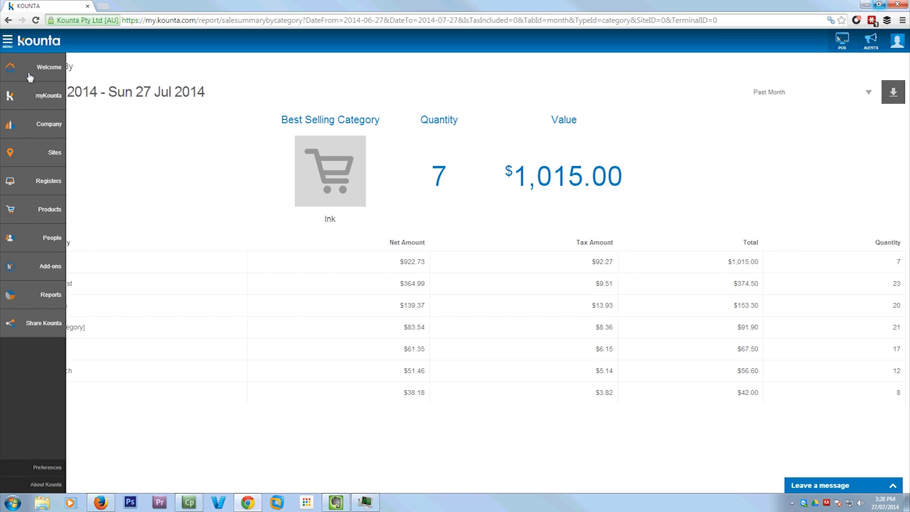
pyautogui.click(34, 274)
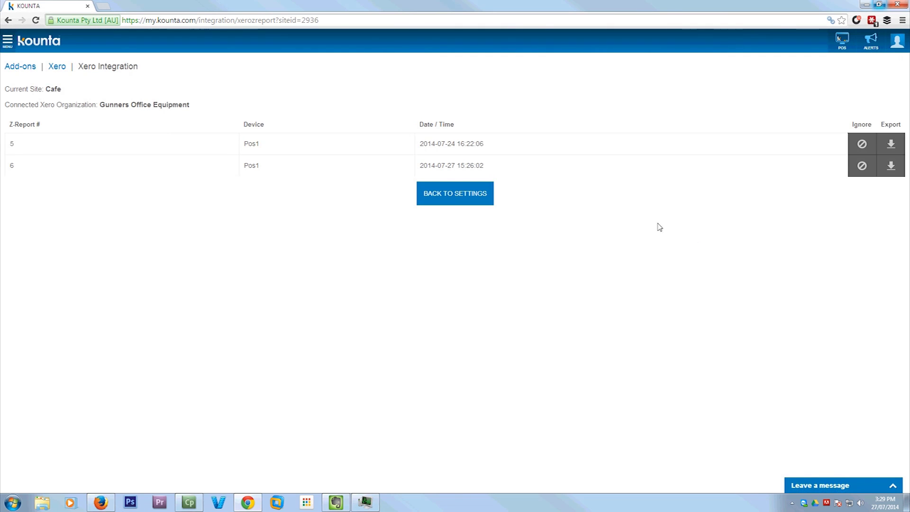
pyautogui.click(891, 148)
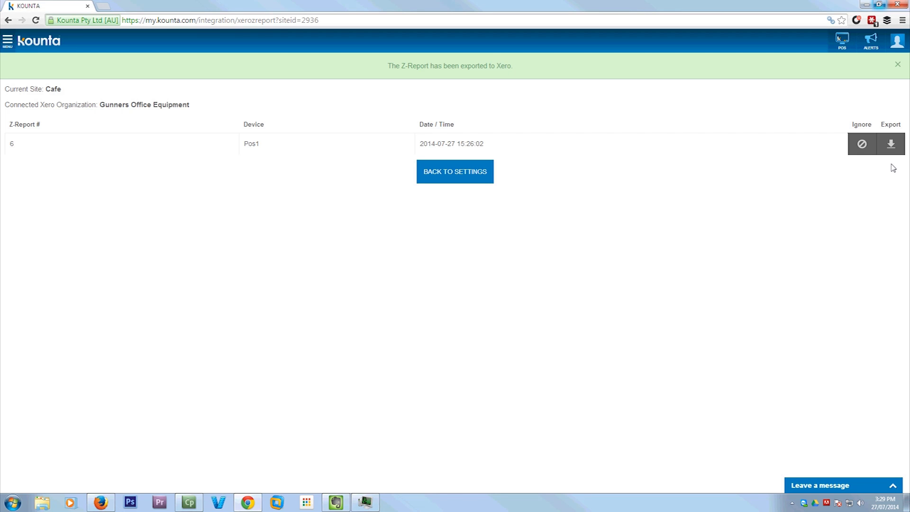
pyautogui.click(891, 147)
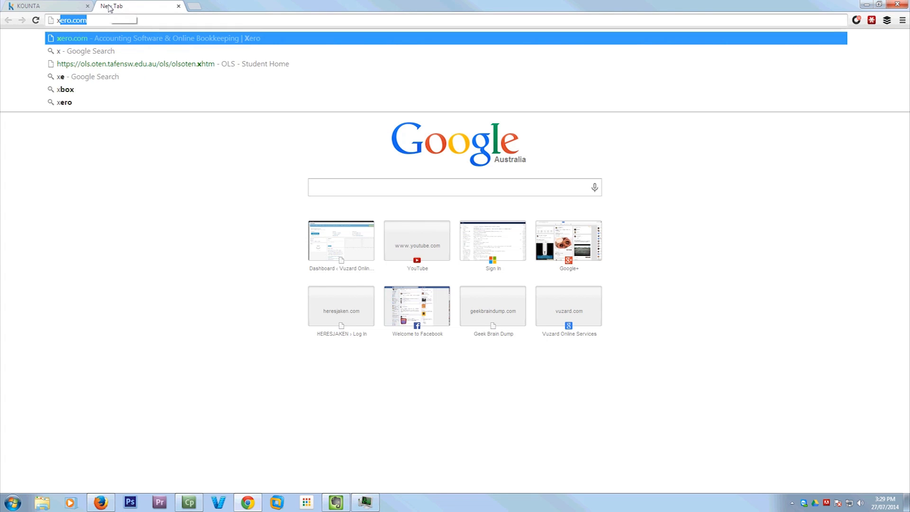
# Step: Load xero.com, log in, and show the Draft invoices list
pyautogui.press('Return')
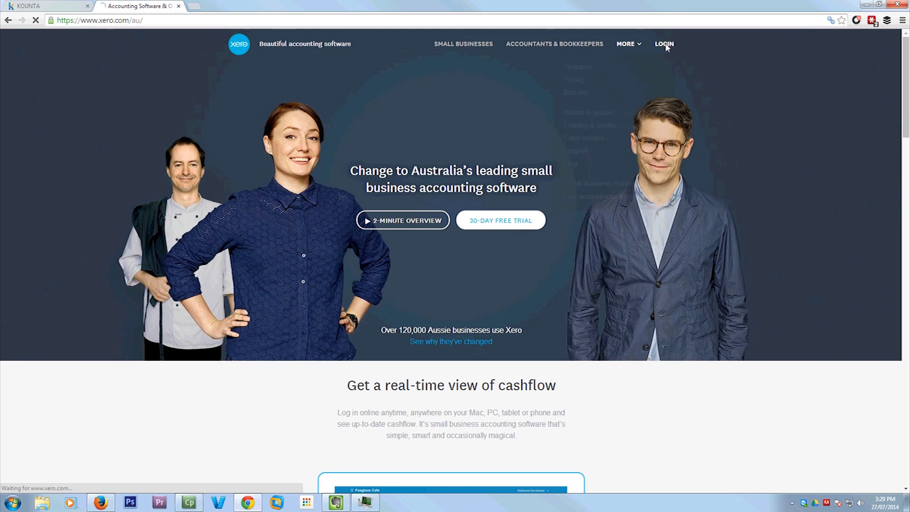
pyautogui.click(664, 45)
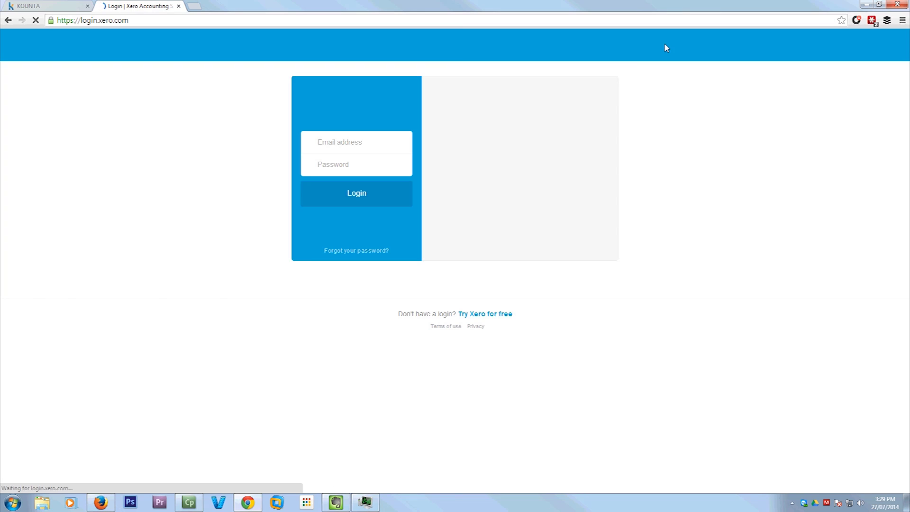
pyautogui.click(358, 194)
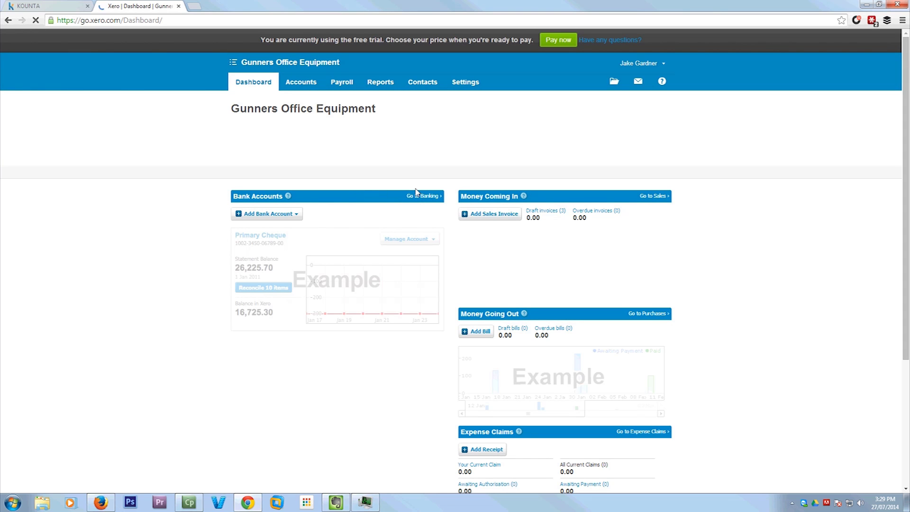
pyautogui.click(546, 211)
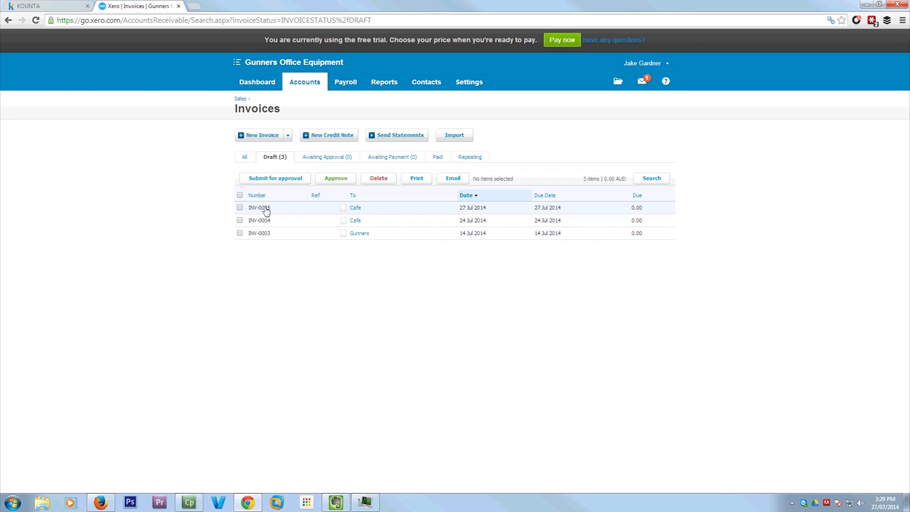
# Step: Approve draft invoice INV-0005 for Cafe and close the Xero tab
pyautogui.click(450, 210)
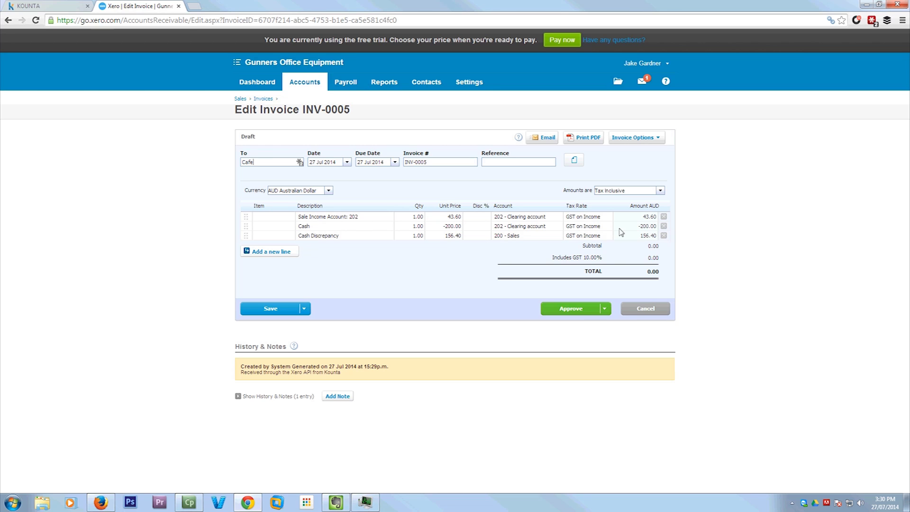
pyautogui.click(587, 314)
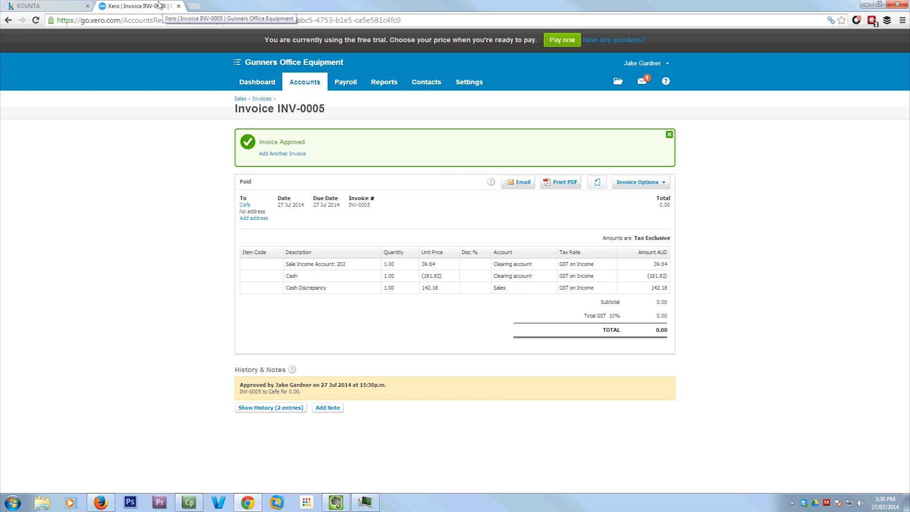
pyautogui.middleClick(158, 9)
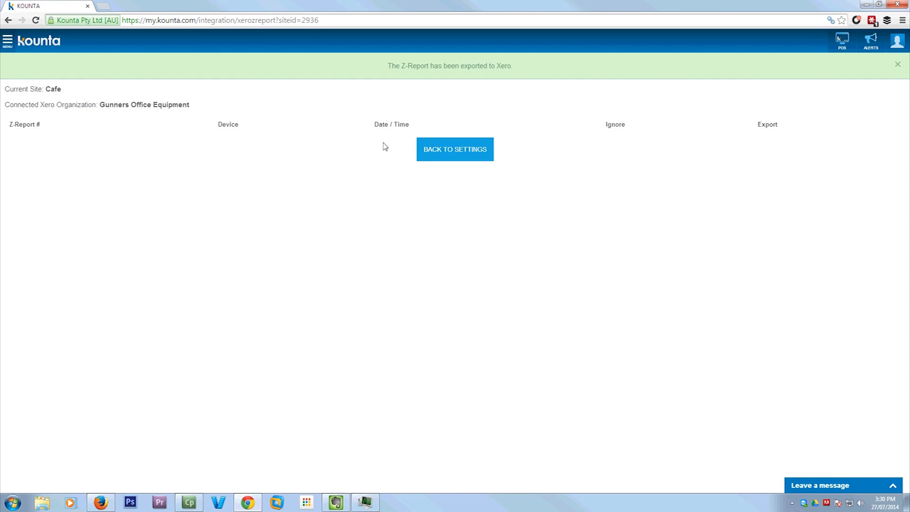
# Step: Open myKounta's Payment Method page with the card details form and AU$0 subscription
pyautogui.click(9, 47)
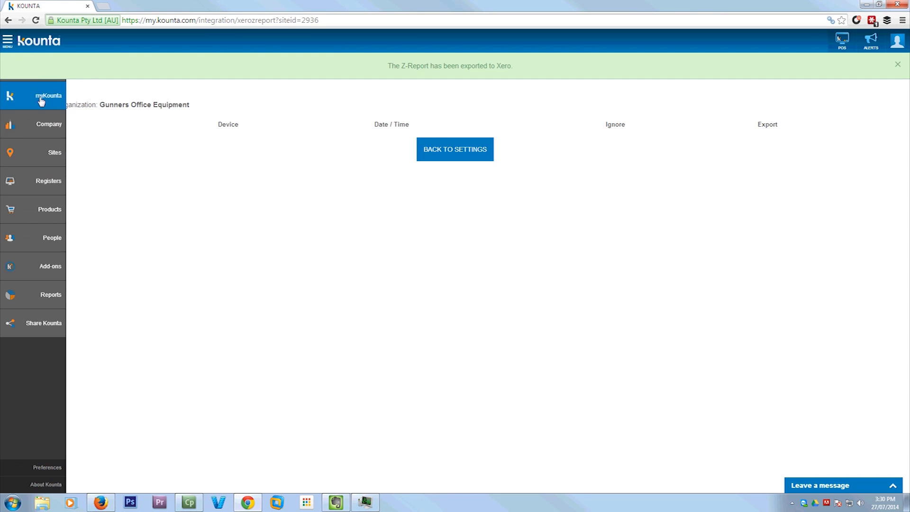
pyautogui.click(42, 101)
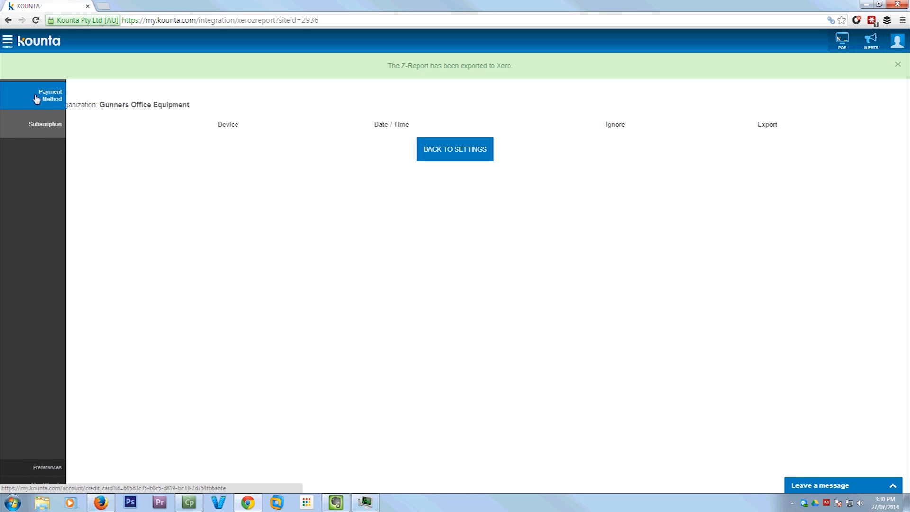
pyautogui.click(48, 100)
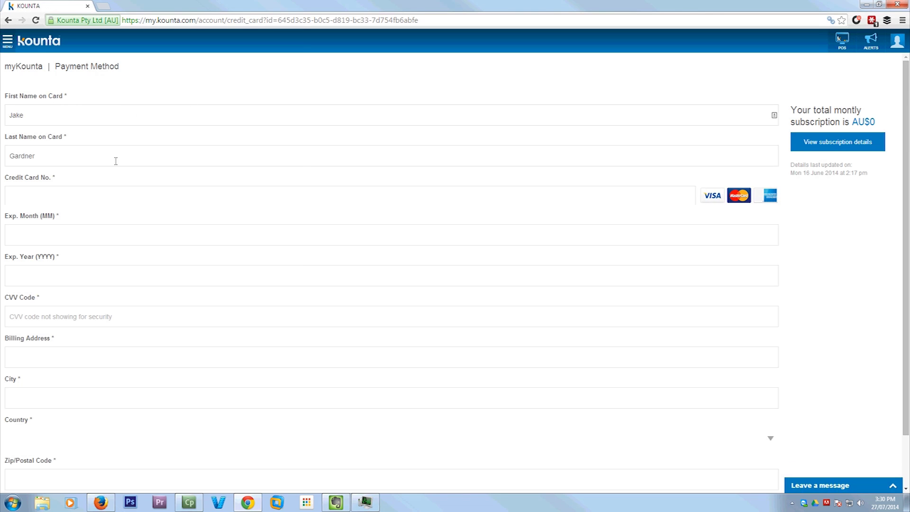
pyautogui.scroll(-1, 78, 337)
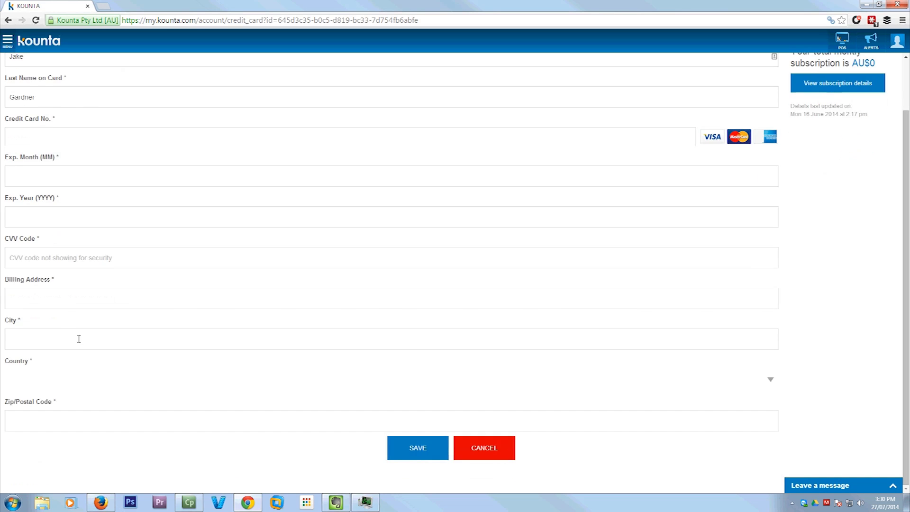
pyautogui.scroll(1, 77, 341)
# Step: Return the navigation menu to its main list, close it, and review the Payment Method page
pyautogui.click(7, 44)
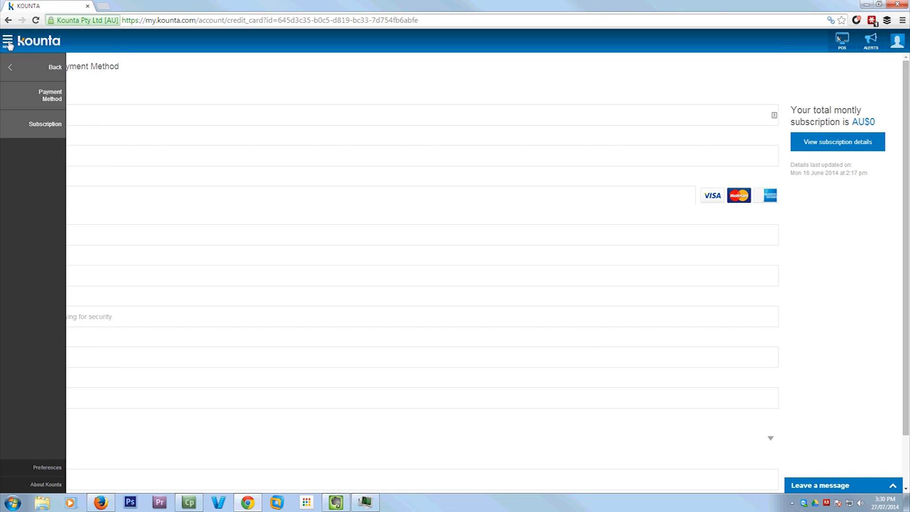
pyautogui.click(36, 64)
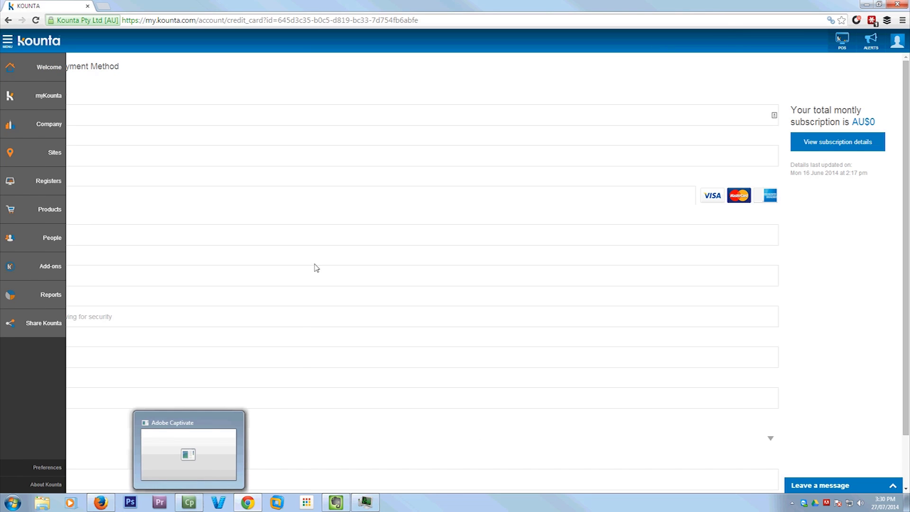
pyautogui.click(621, 202)
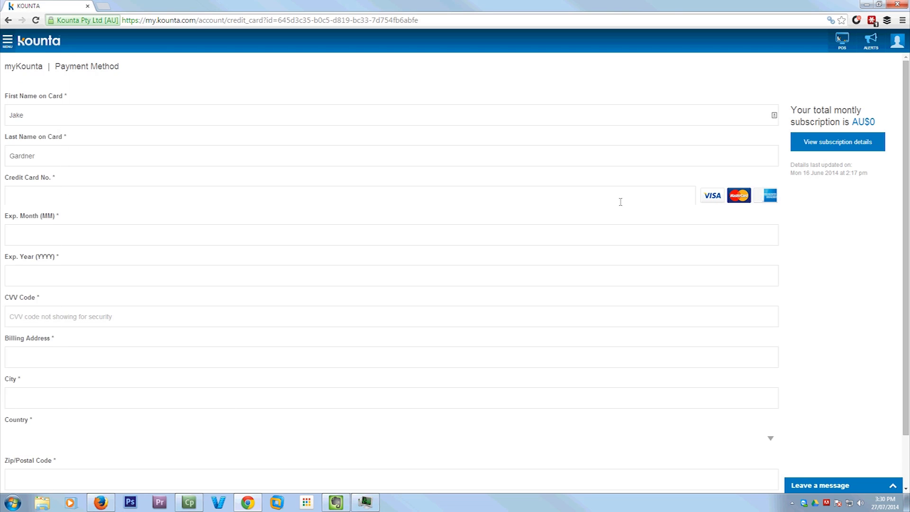
pyautogui.scroll(-1, 781, 241)
pyautogui.scroll(1, 599, 299)
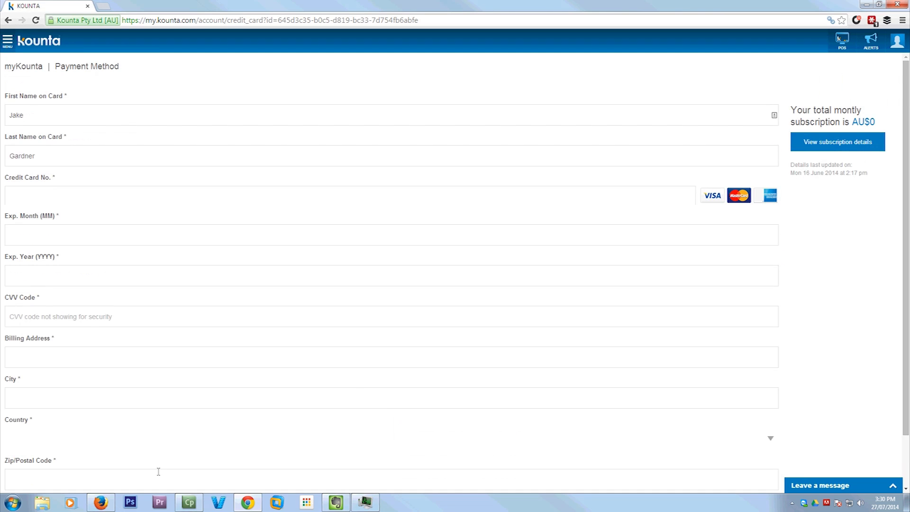